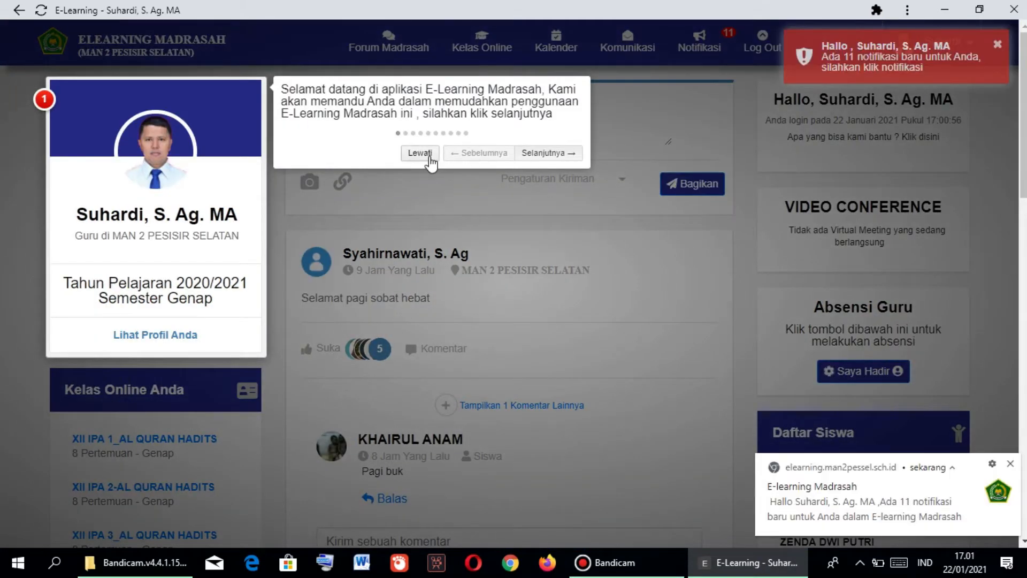
Skip the welcome tour and open the online class XII IPA 3_AL QURAN HADITS
click(420, 153)
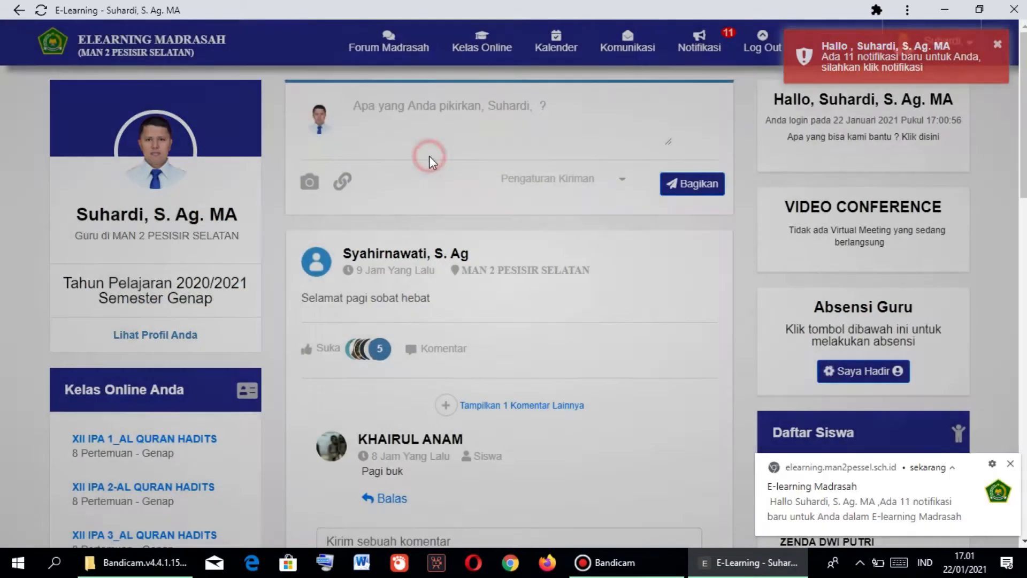
scroll(178, 451, down, 2)
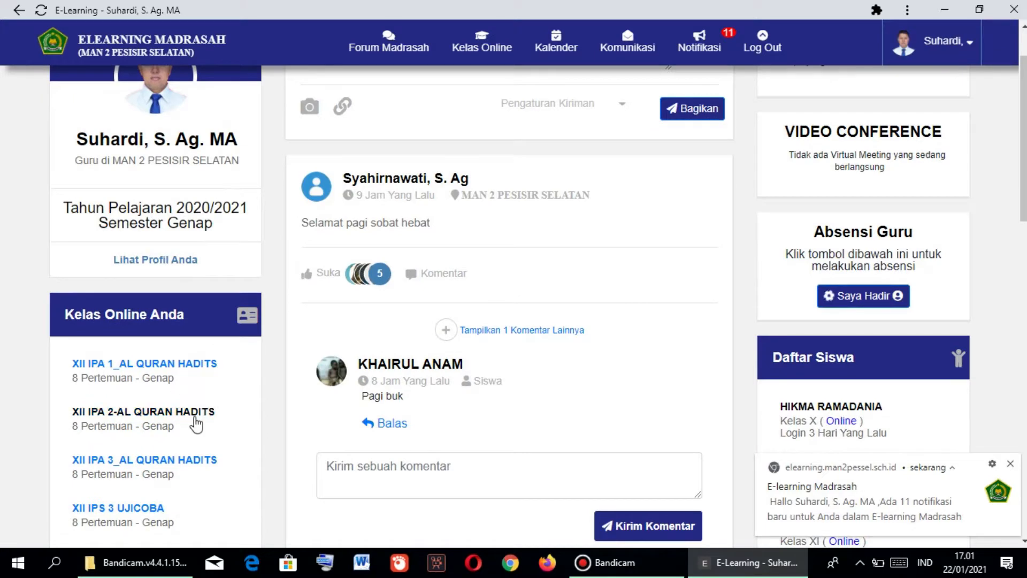
scroll(198, 412, down, 3)
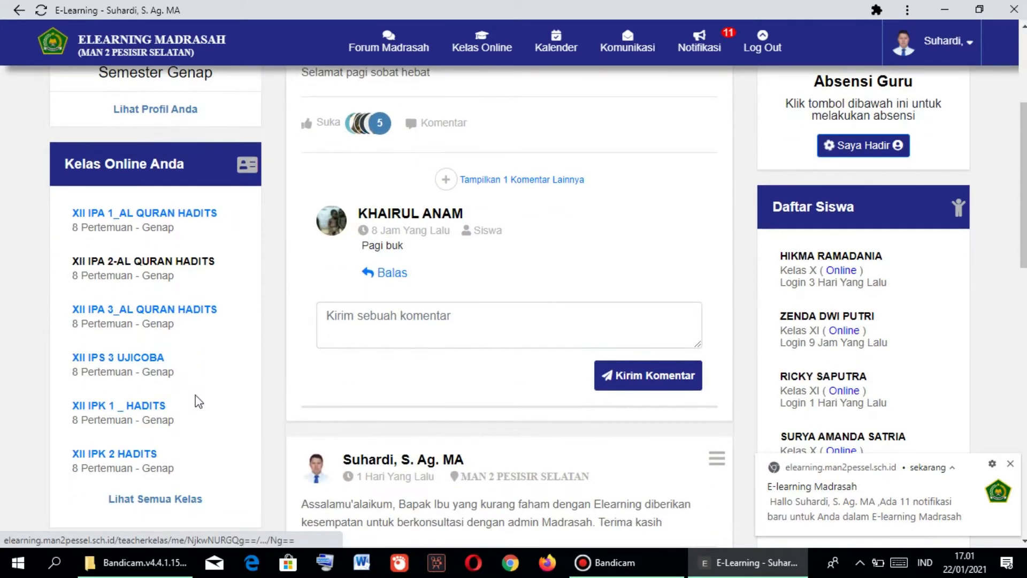
click(161, 317)
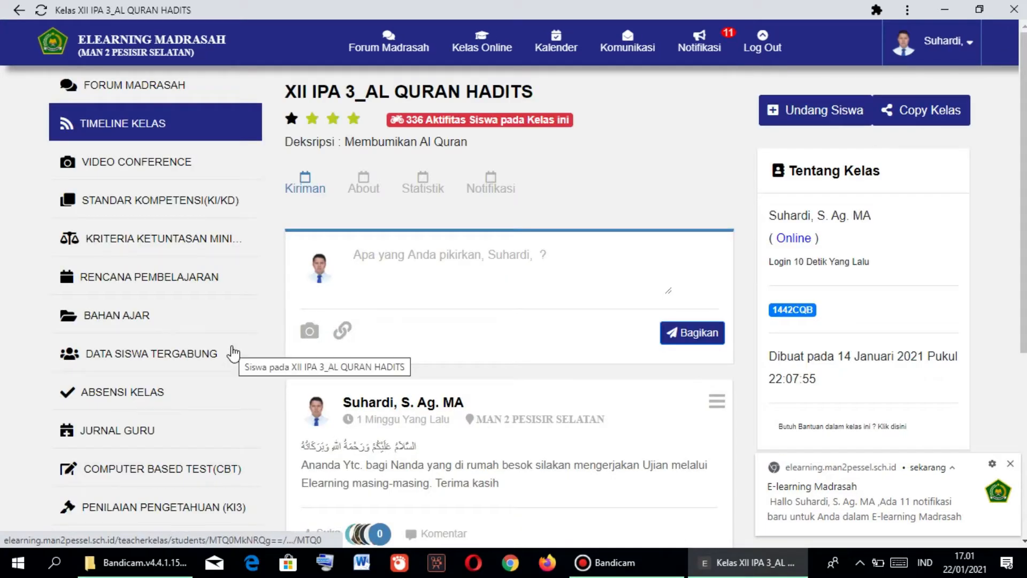
Open the class's Computer Based Test (CBT) exam list
scroll(271, 367, down, 1)
scroll(275, 366, down, 2)
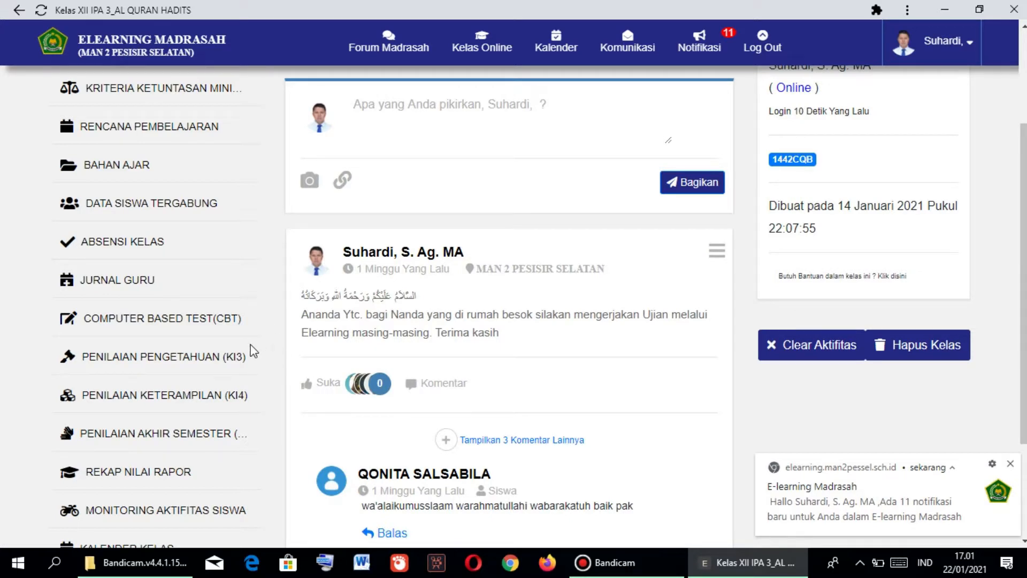
click(196, 320)
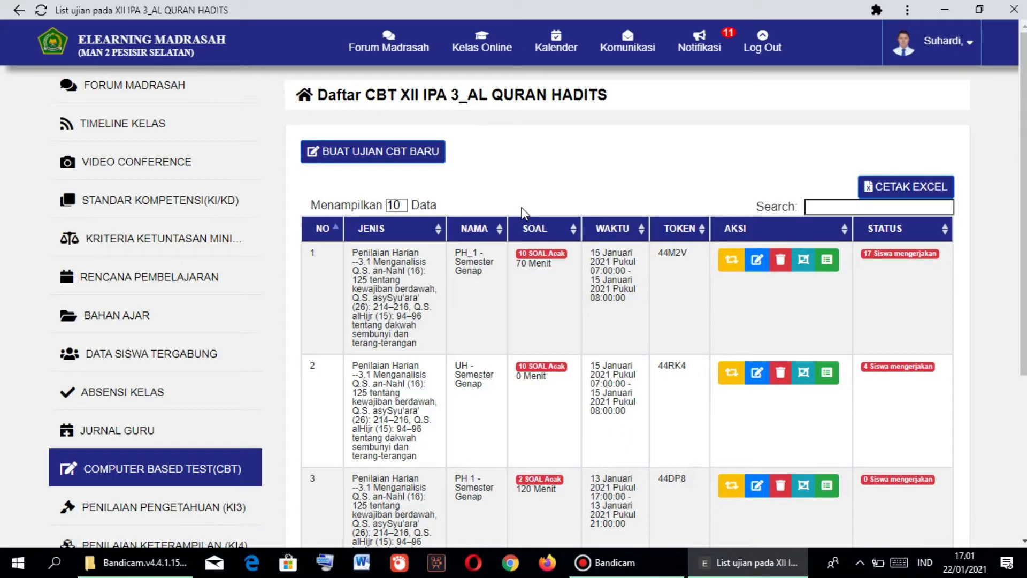
Start a new CBT exam with exam type Penilaian Harian and basic competency 3.1
click(343, 151)
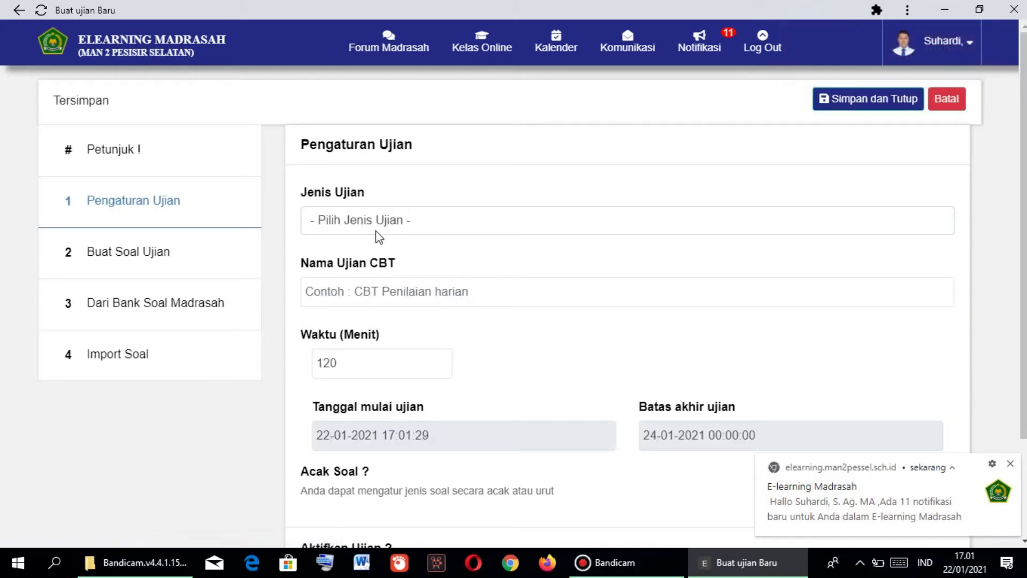
click(375, 221)
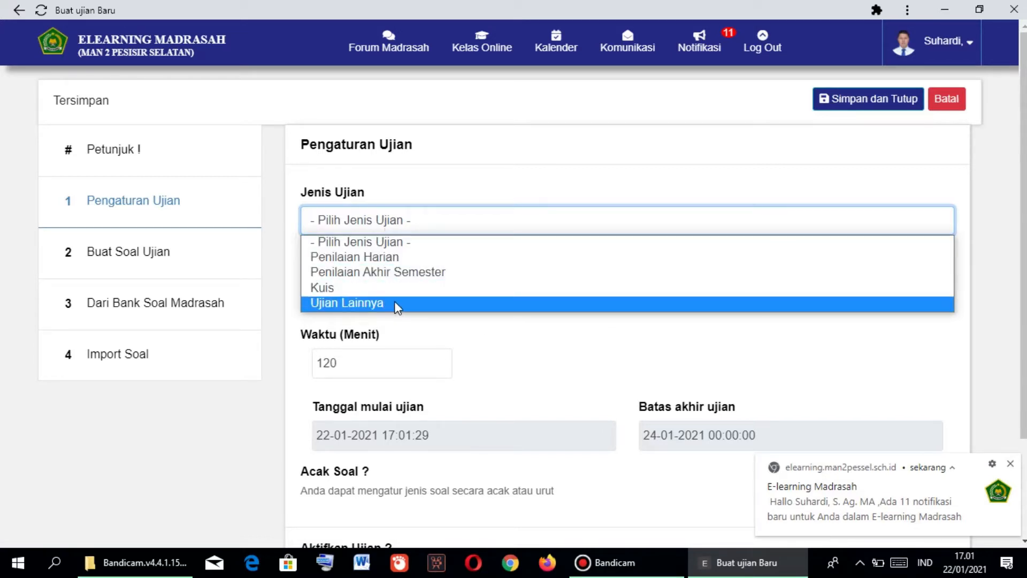
click(357, 257)
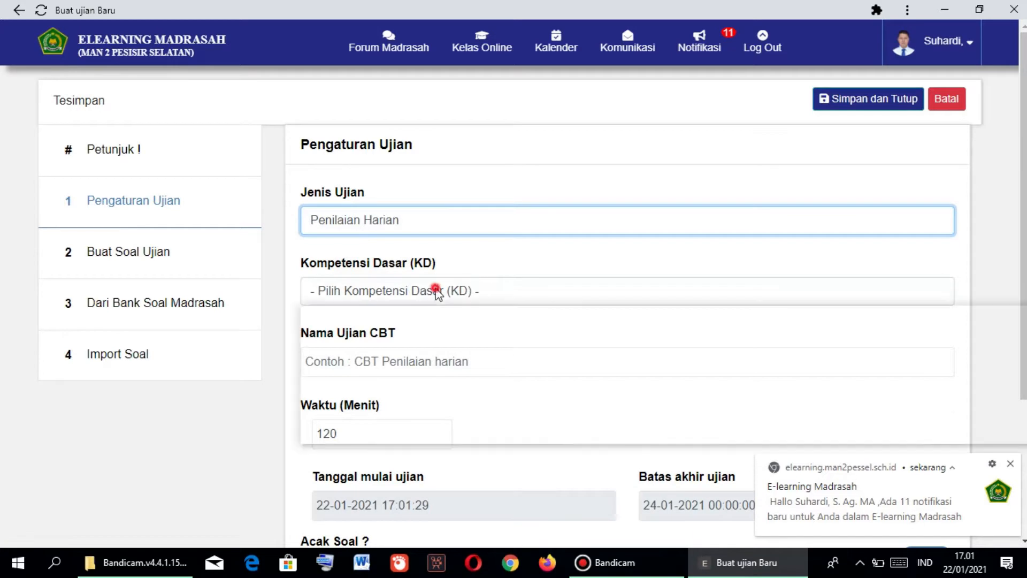
click(436, 292)
click(423, 326)
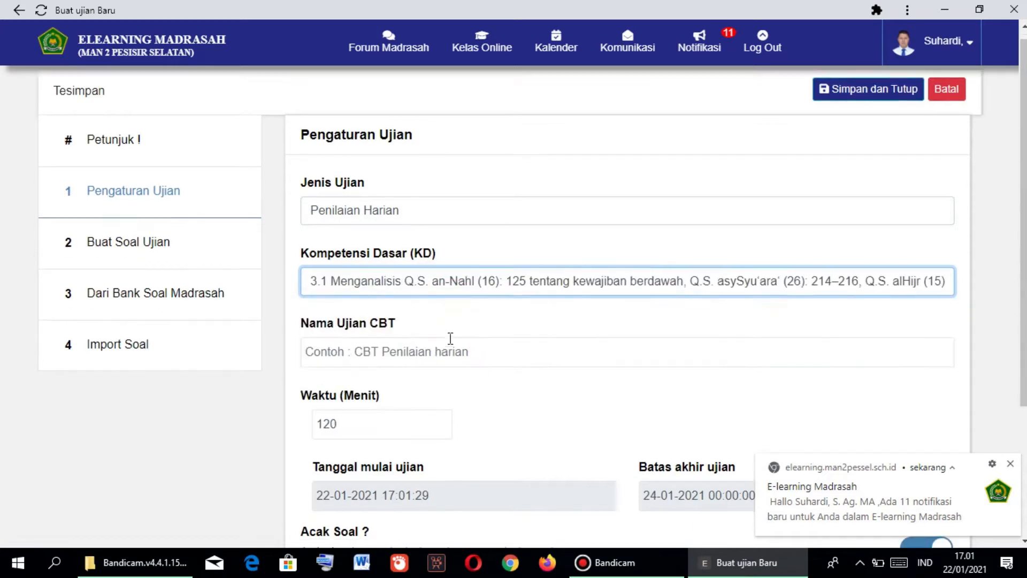
scroll(450, 338, down, 4)
scroll(388, 288, up, 1)
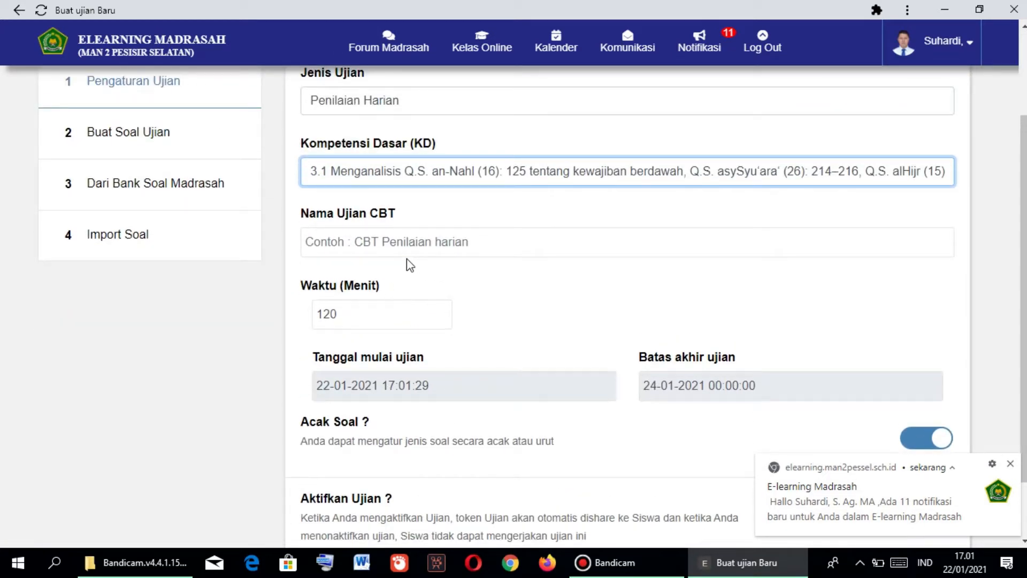
scroll(366, 310, up, 2)
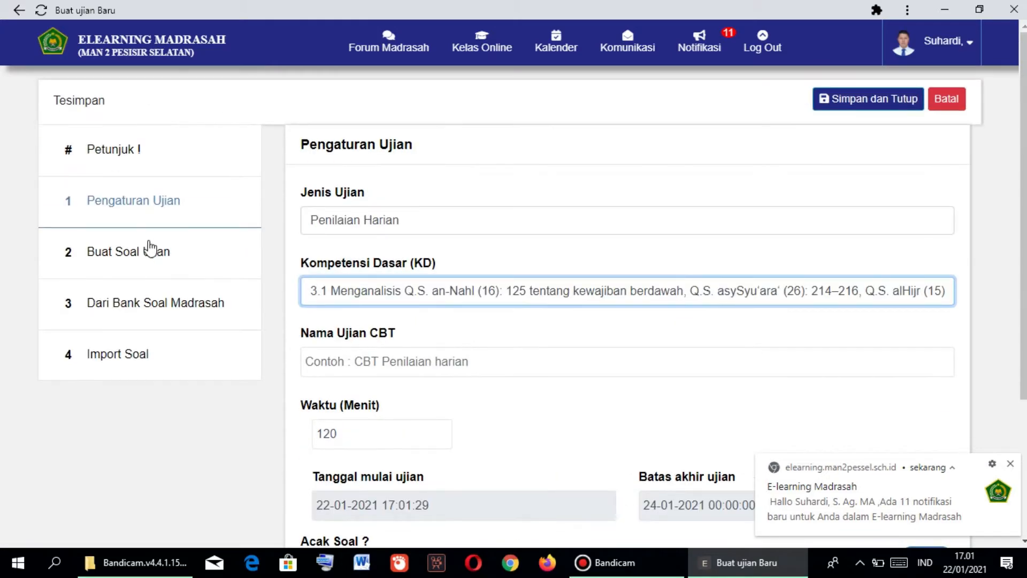
Examine the question types offered in the exam's question editor, and cancel the new exam
click(142, 254)
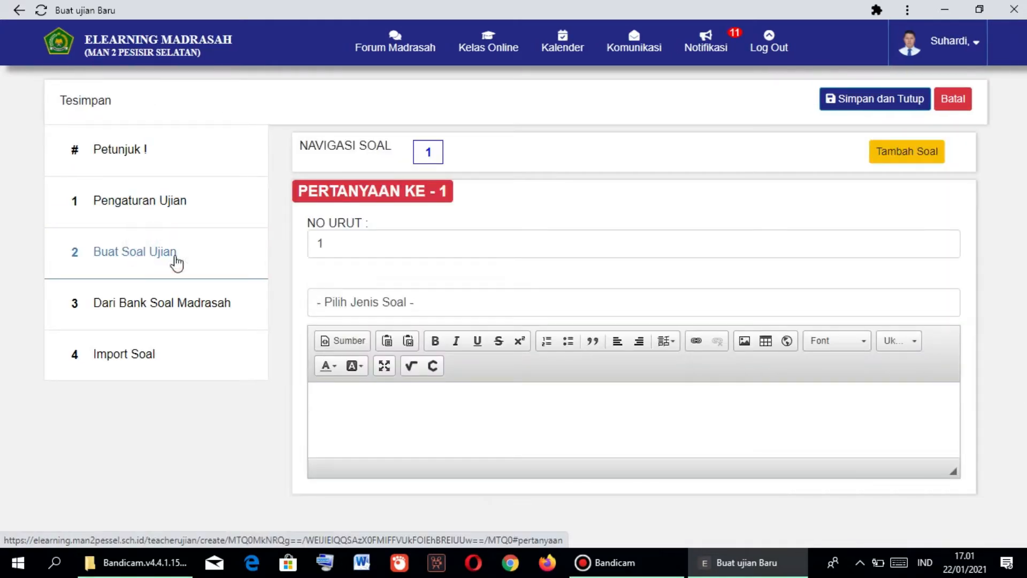
click(403, 304)
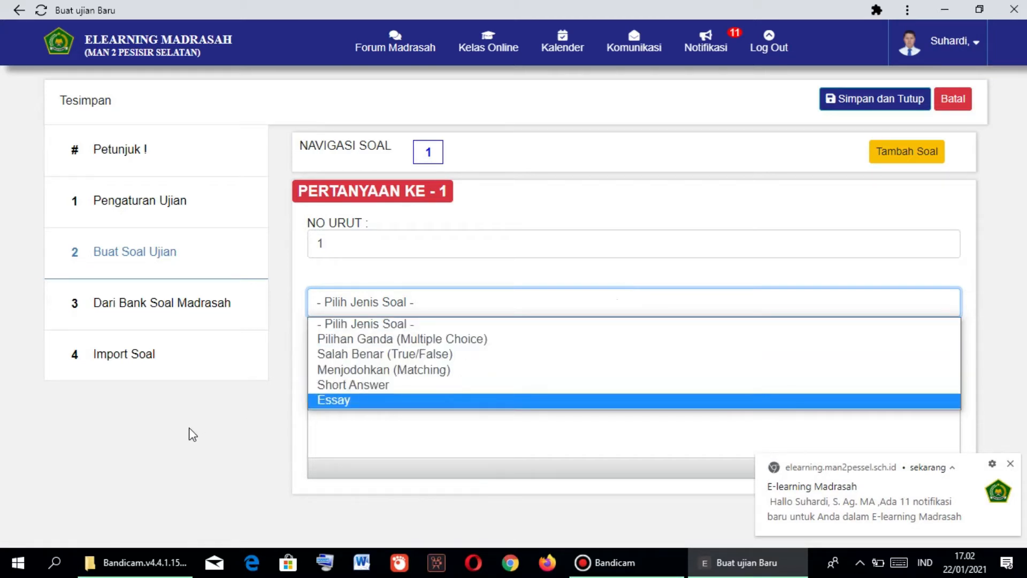
click(622, 197)
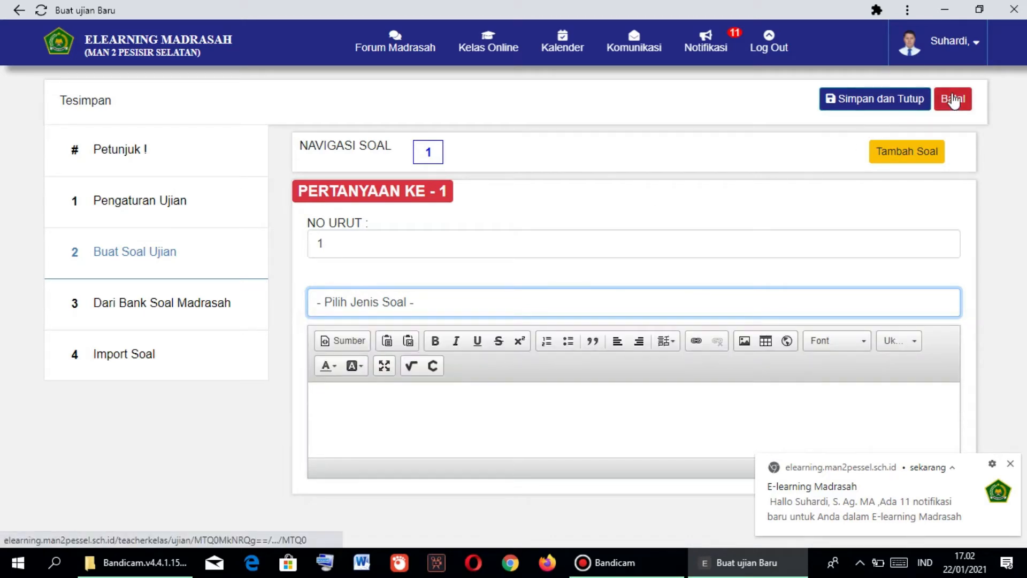
click(951, 100)
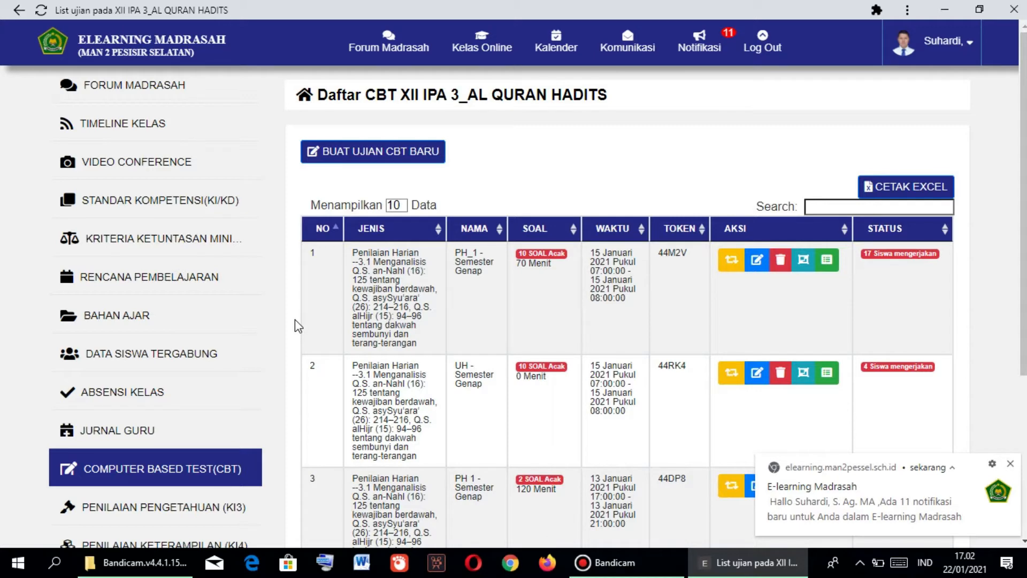
Examine the assessment schemes offered for a new Penilaian Pengetahuan (KI3) assignment, and close the form without saving
scroll(296, 324, down, 4)
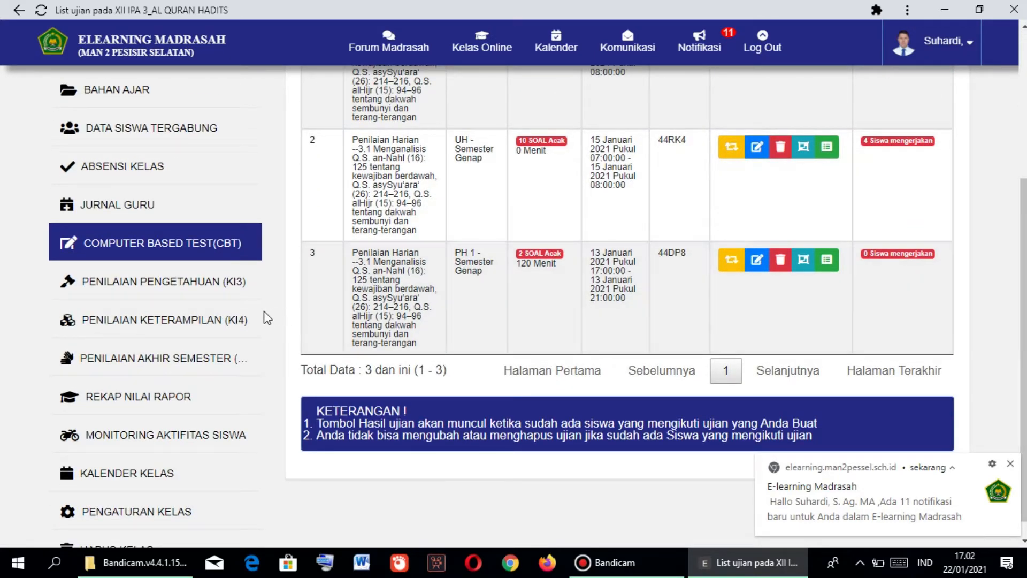
click(178, 283)
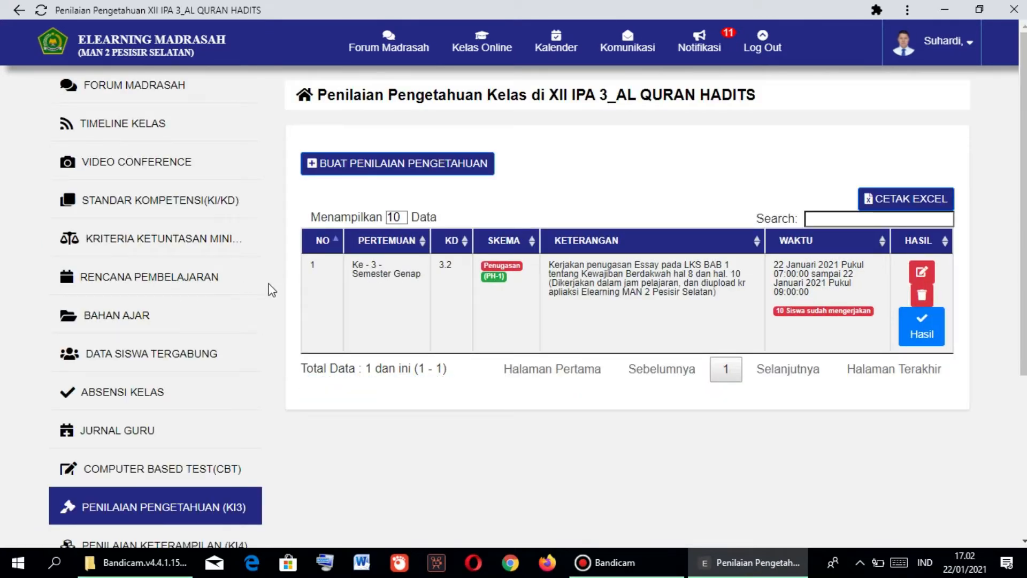
click(373, 161)
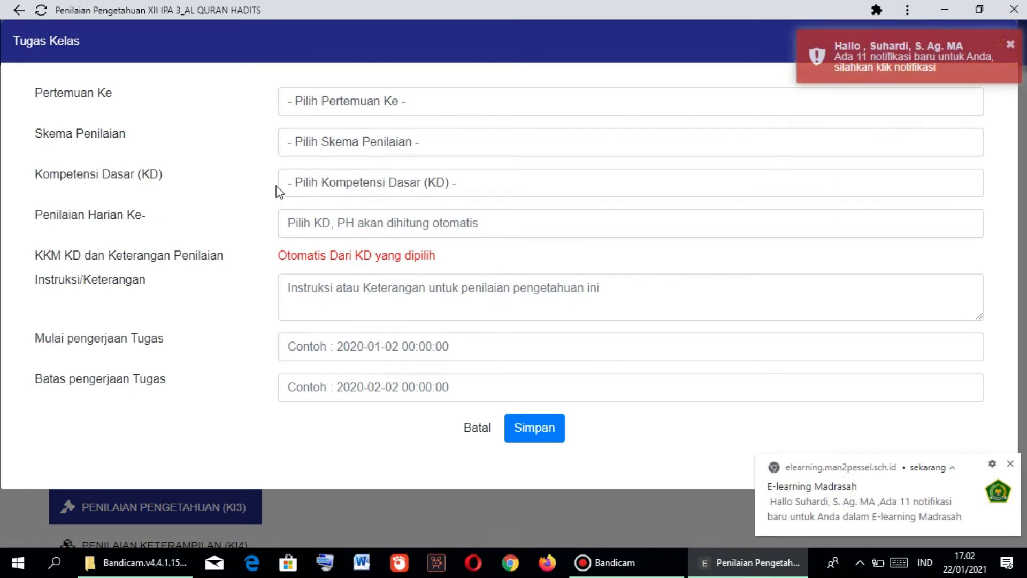
click(334, 142)
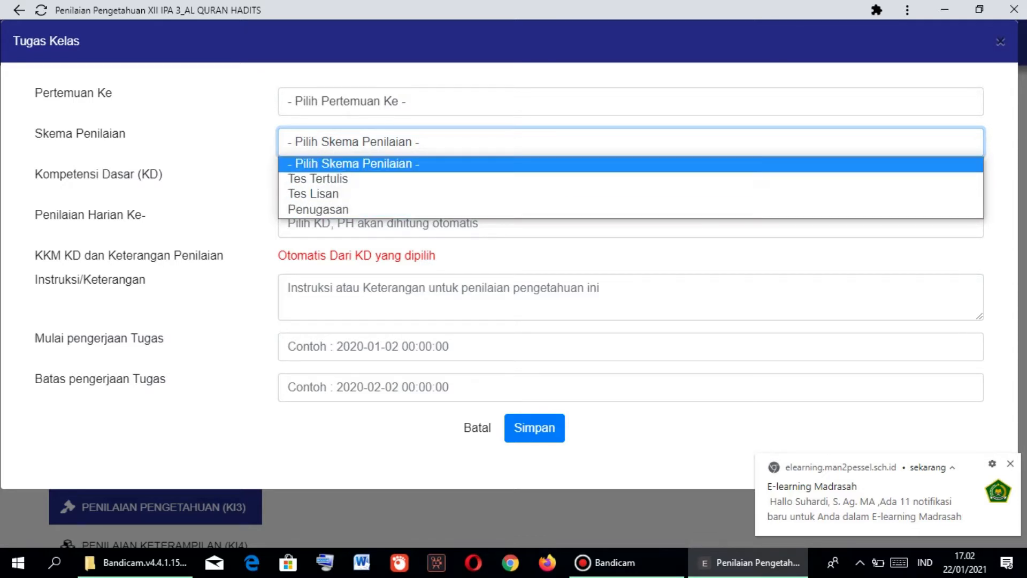
click(1000, 41)
Examine the assessment schemes offered for a new Penilaian Keterampilan (KI4) assessment, and close the form without saving
scroll(165, 412, down, 5)
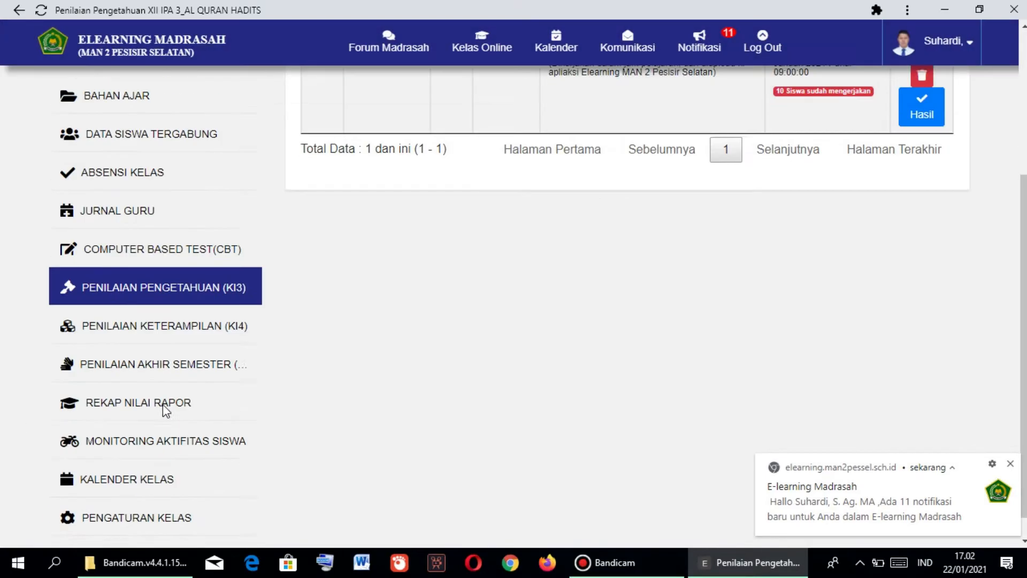
click(202, 300)
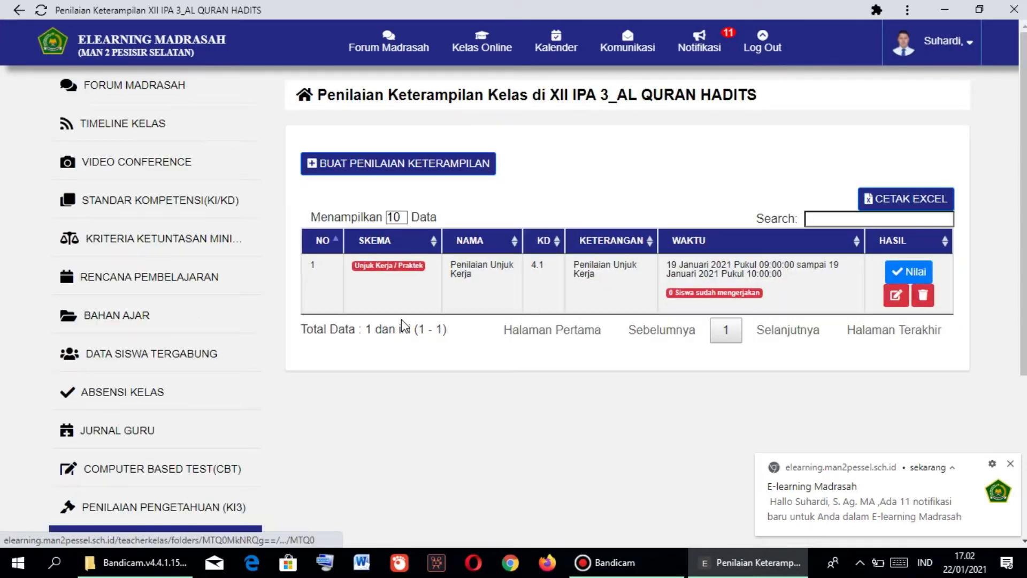
click(380, 163)
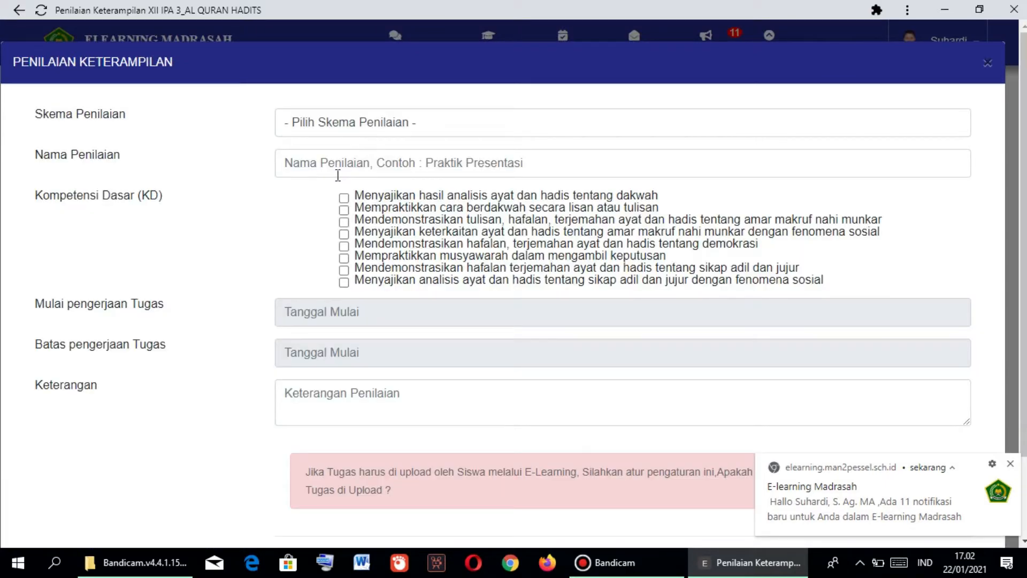
click(322, 129)
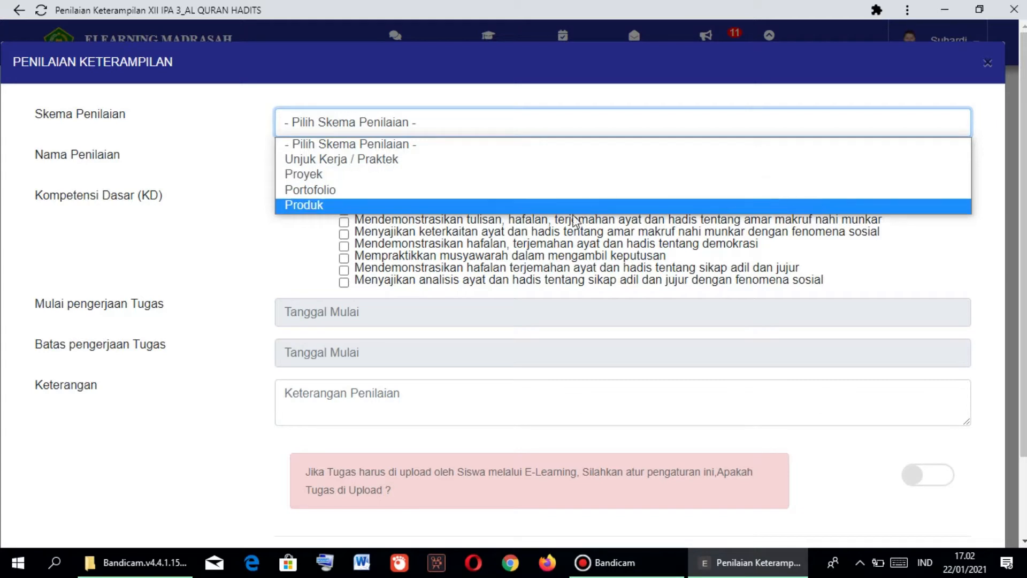
key(Up)
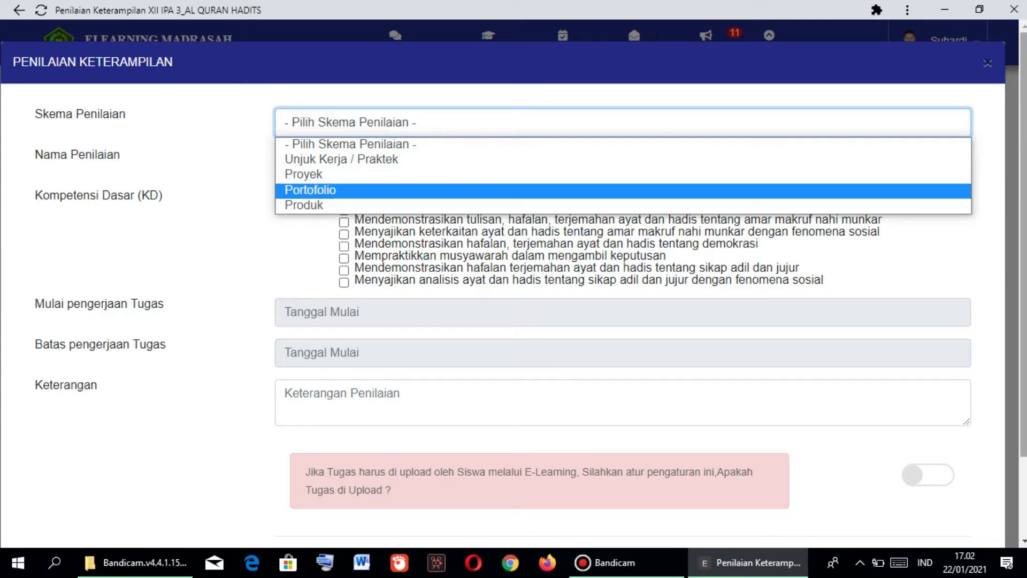
click(977, 74)
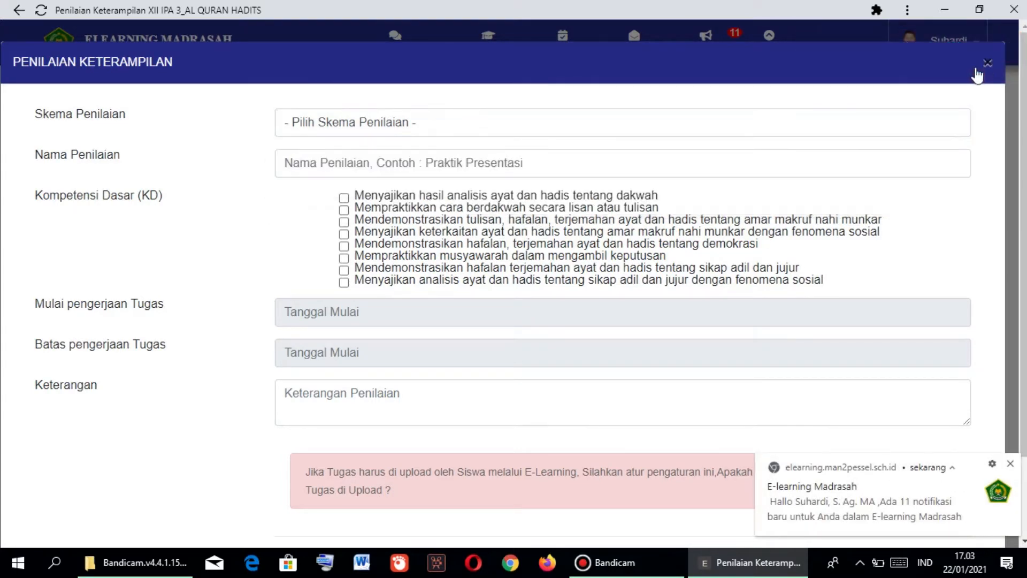
click(985, 65)
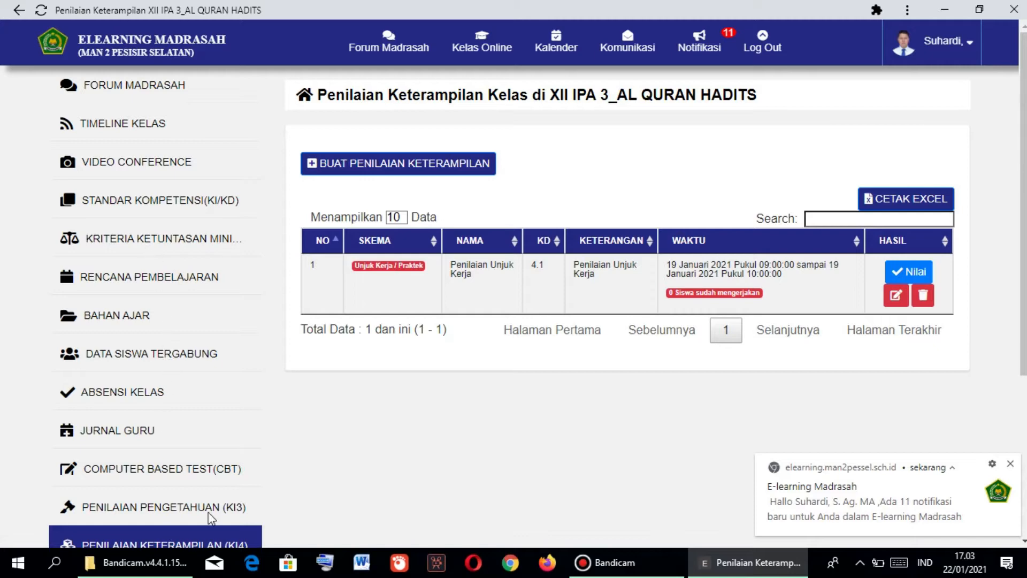
Create a new CBT exam for the class with exam type Penilaian Harian and basic competency 3.2
click(200, 469)
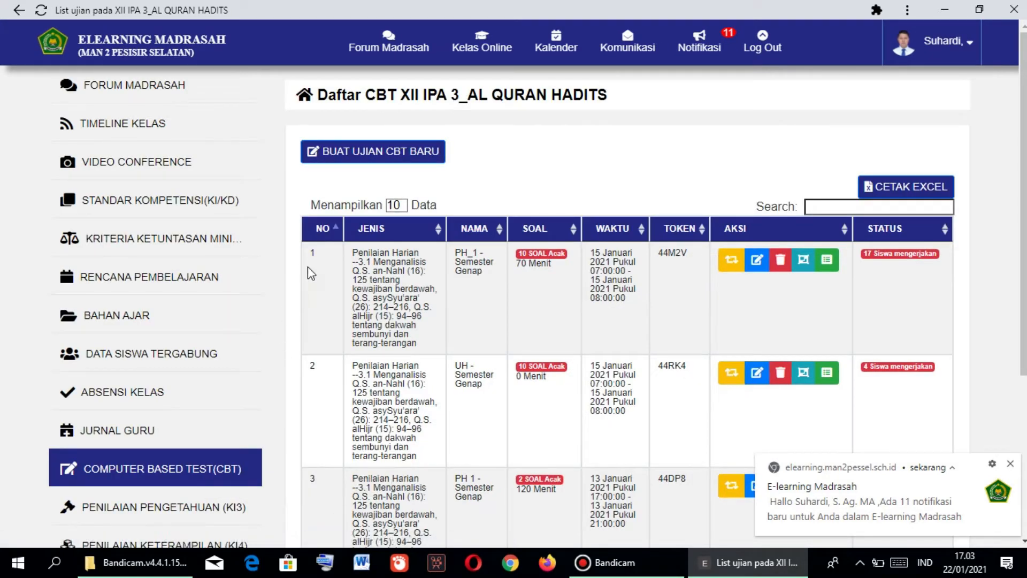
click(373, 153)
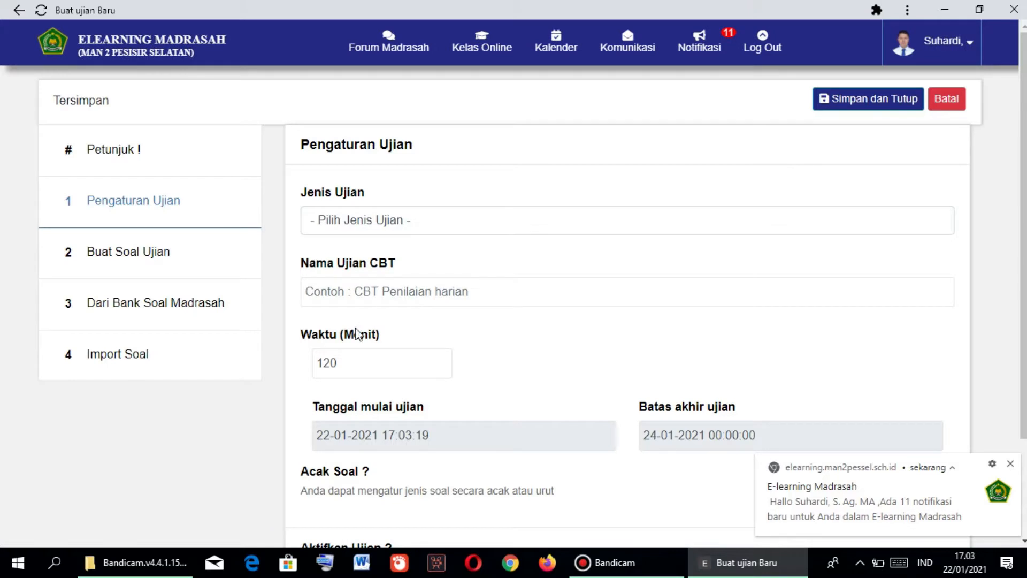
click(348, 221)
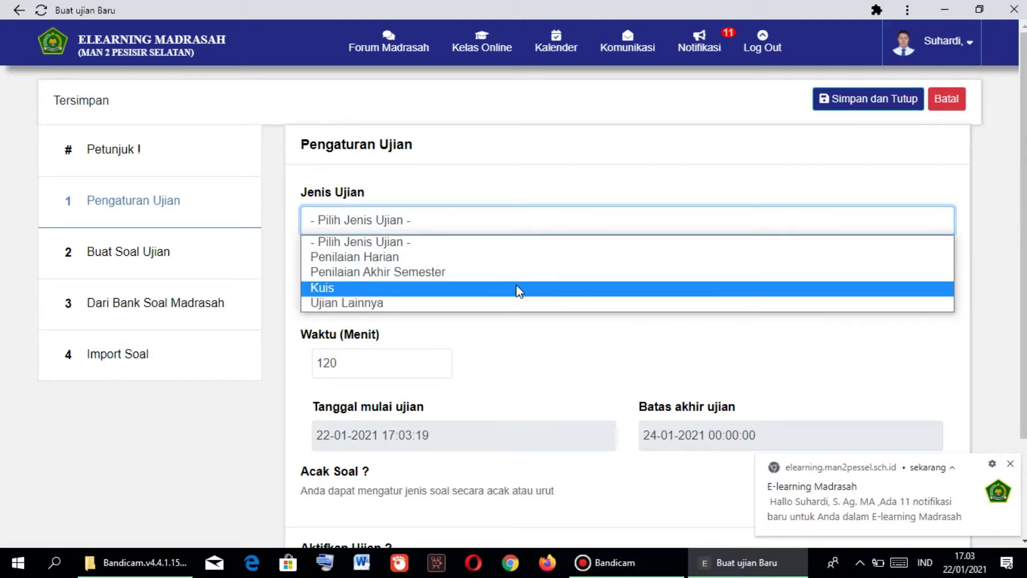
click(361, 258)
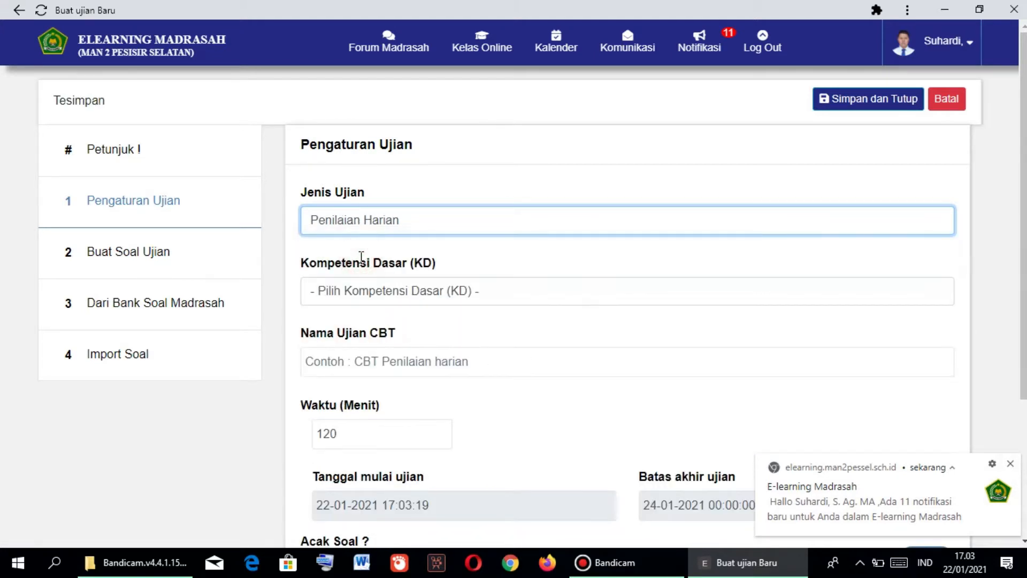
click(397, 286)
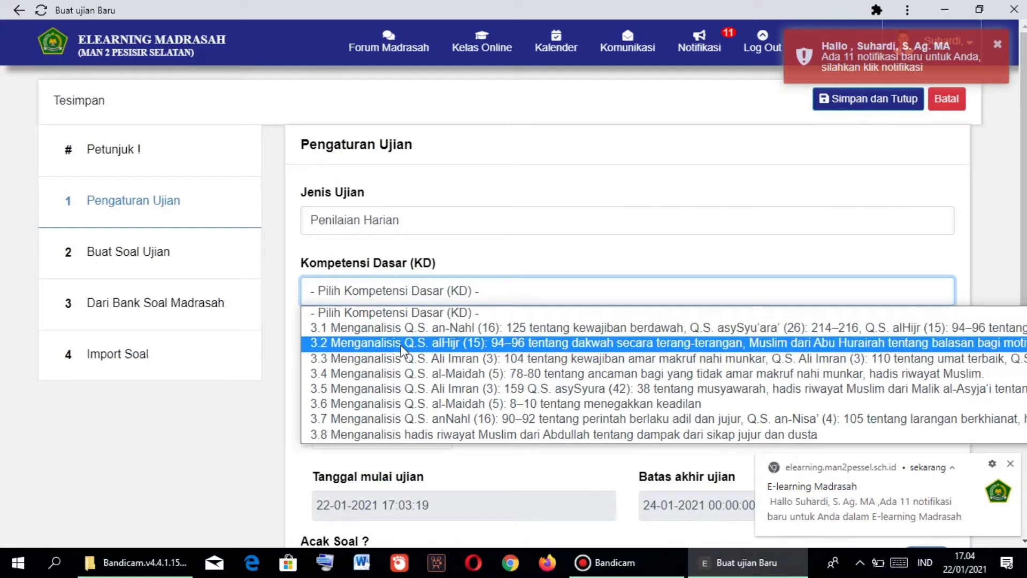
click(401, 345)
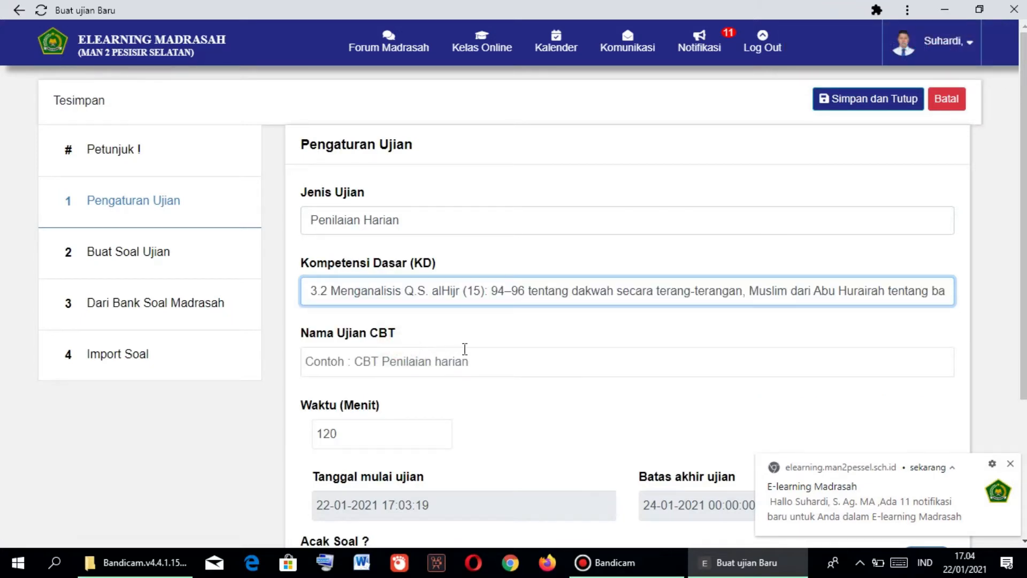
Name the CBT exam PH 2 and set its duration to 90 minutes
scroll(464, 350, down, 3)
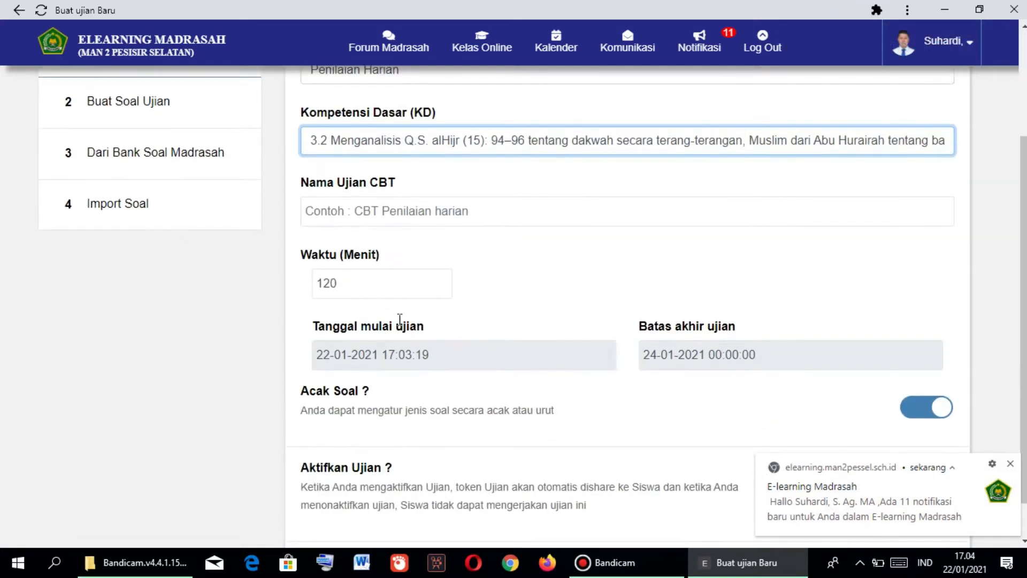
click(385, 213)
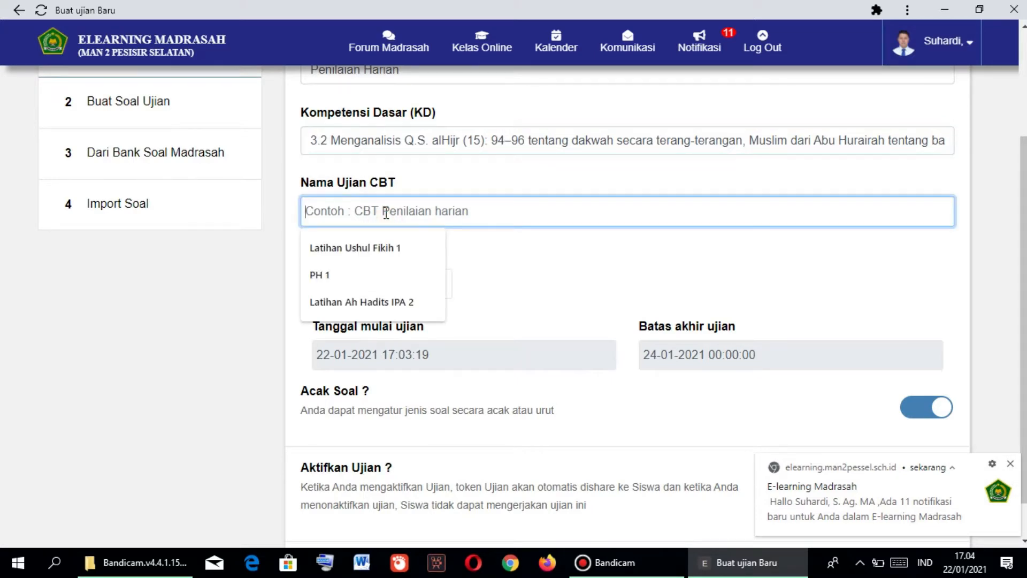
text(PH 2)
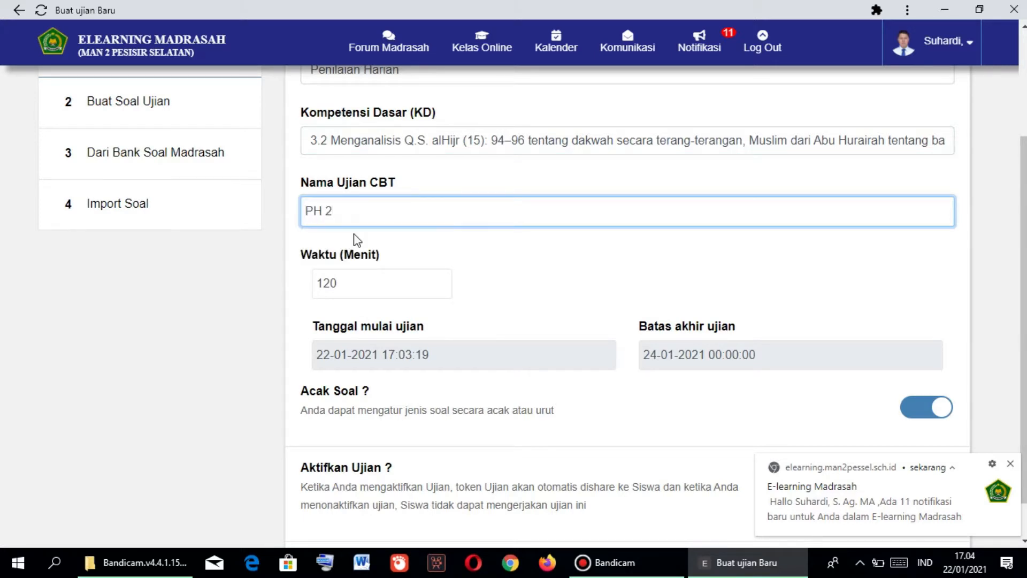
double_click(373, 282)
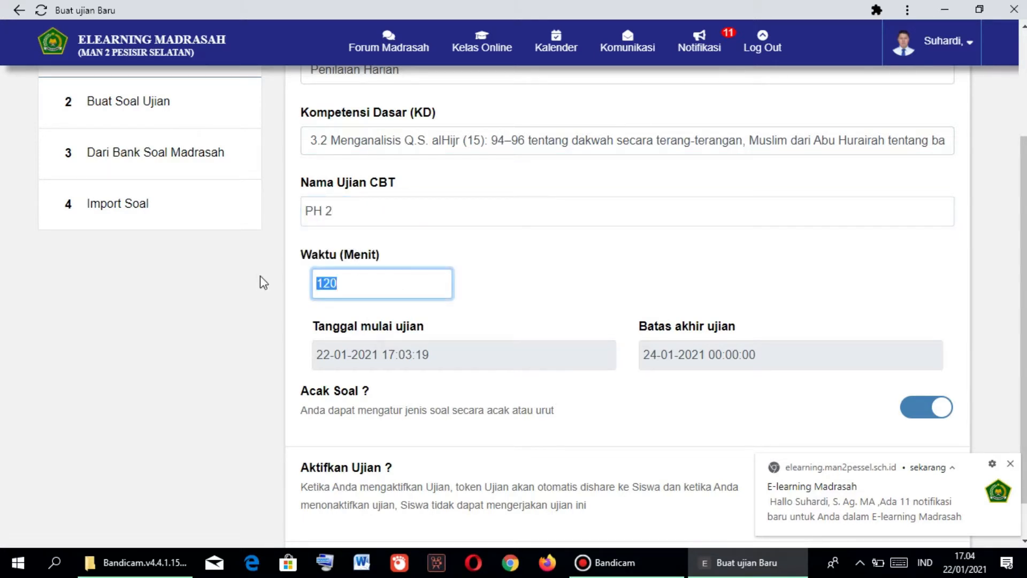
text(90)
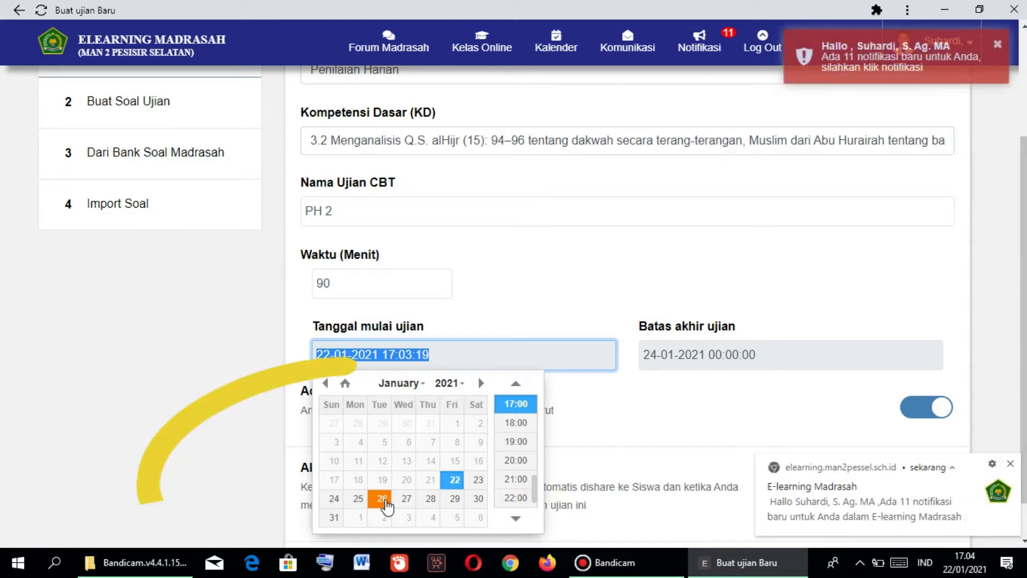
click(386, 505)
scroll(527, 443, up, 5)
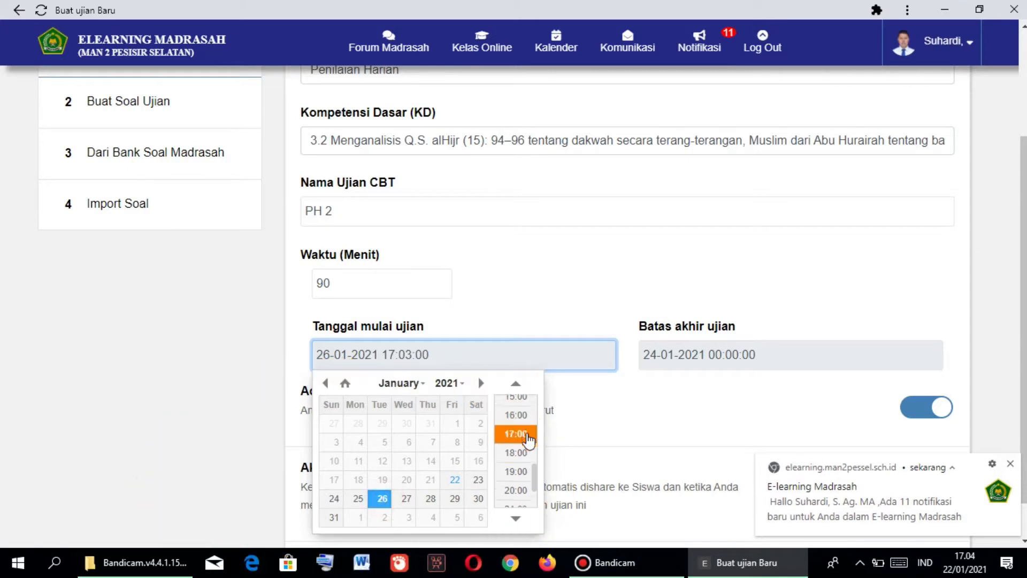
click(527, 426)
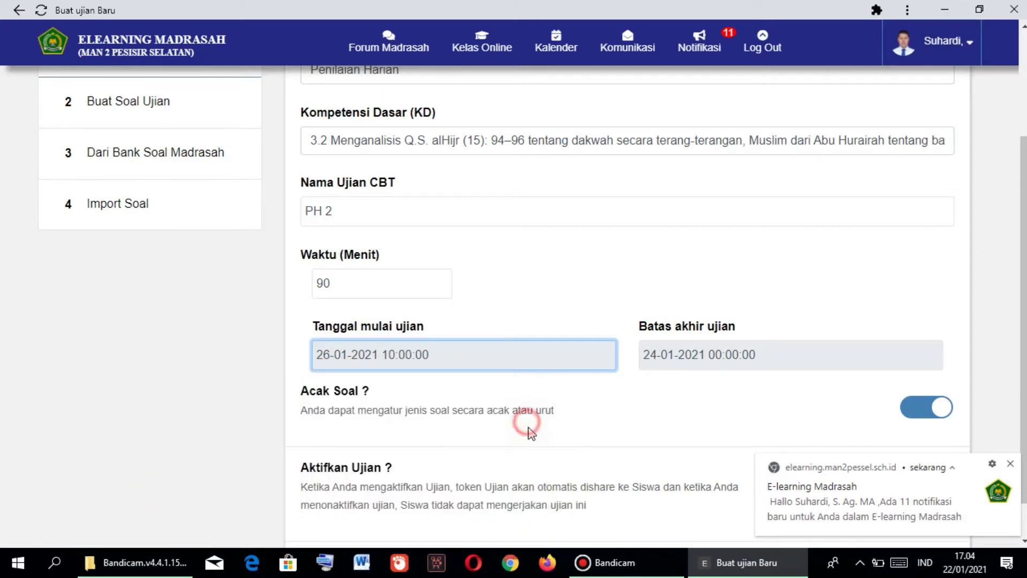
click(683, 353)
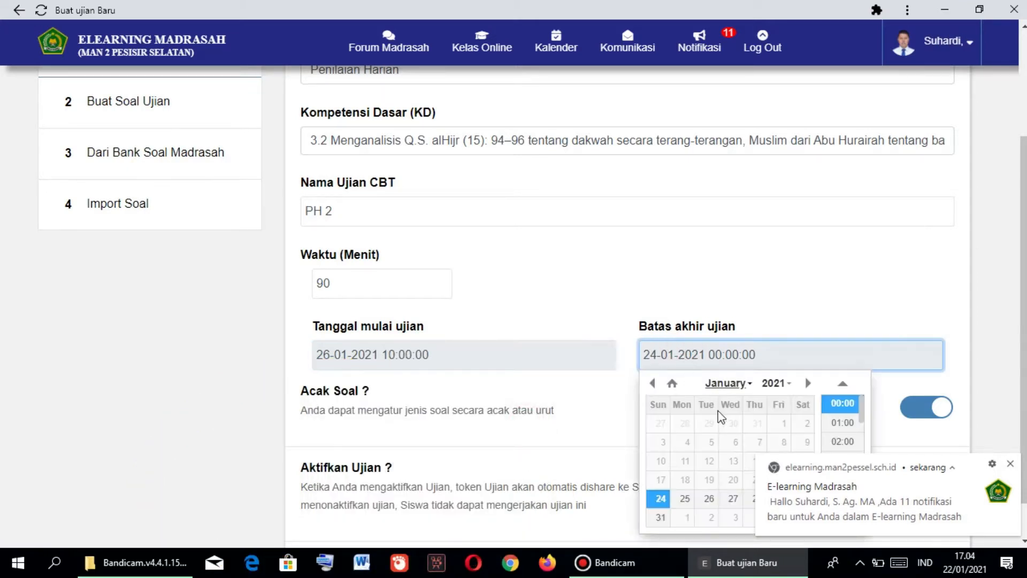
click(710, 501)
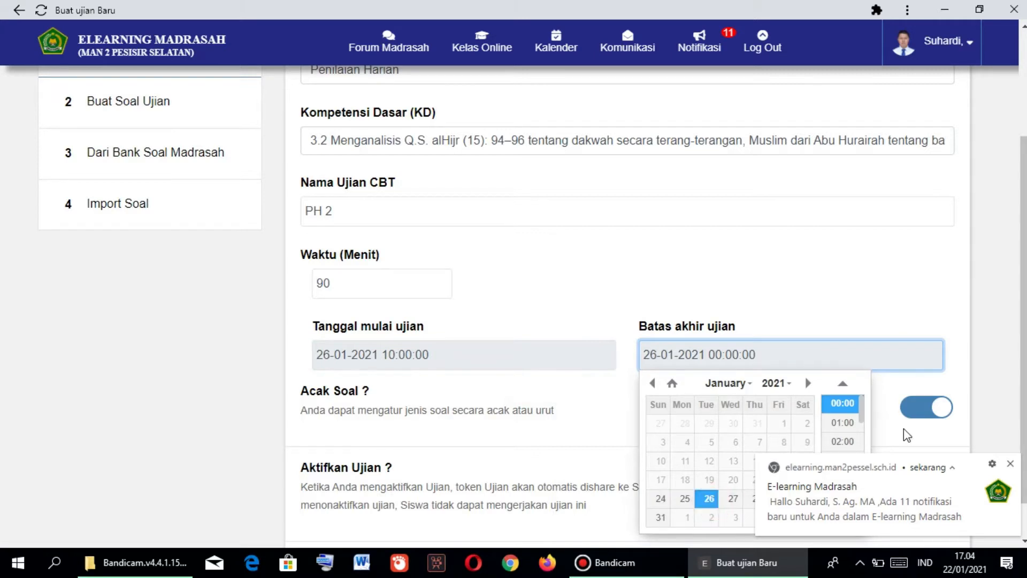
scroll(893, 430, down, 1)
scroll(848, 382, down, 2)
scroll(845, 430, down, 3)
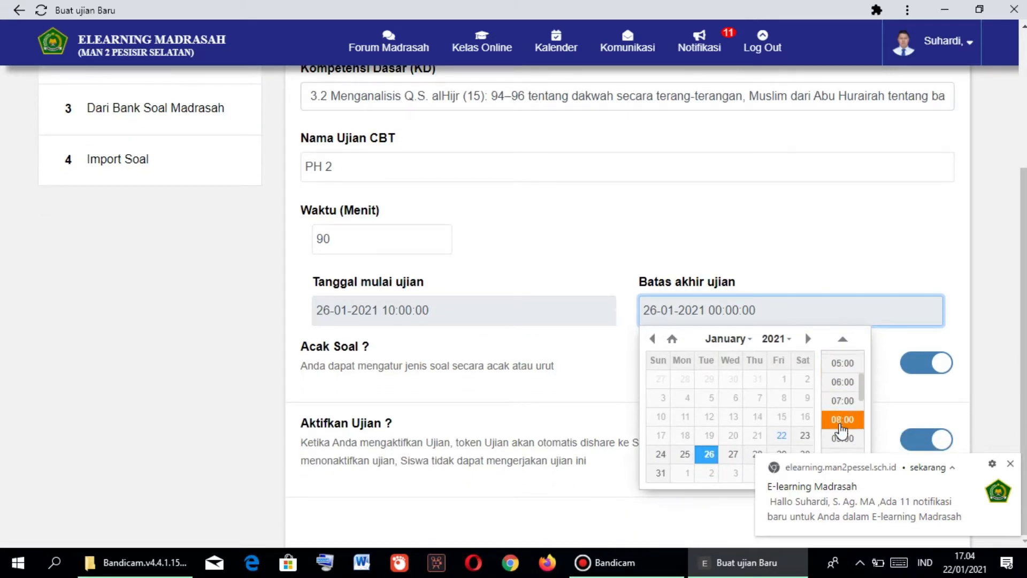
click(843, 432)
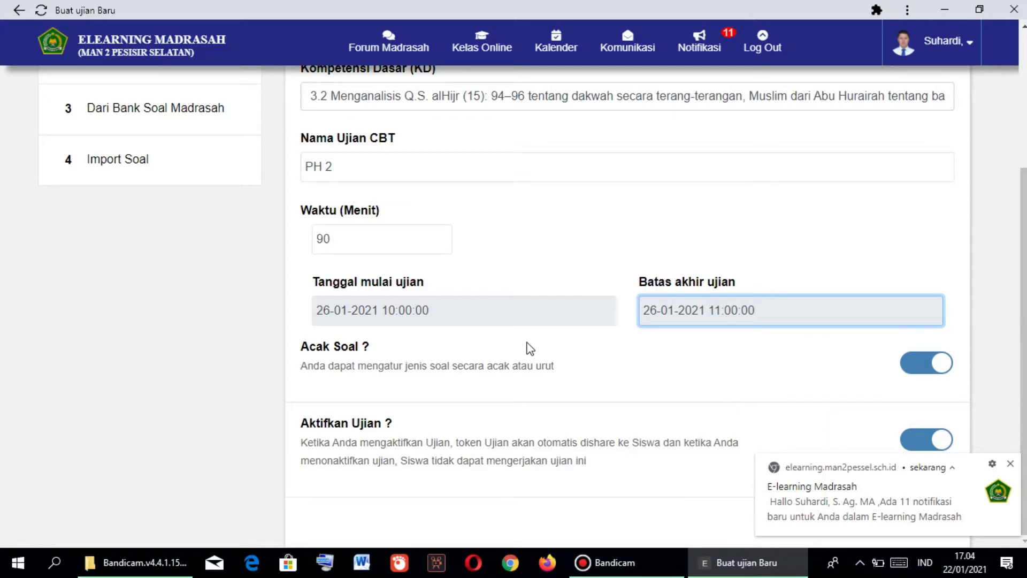
Switch the Acak Soal and Aktifkan Ujian options off and back on
click(928, 363)
click(929, 364)
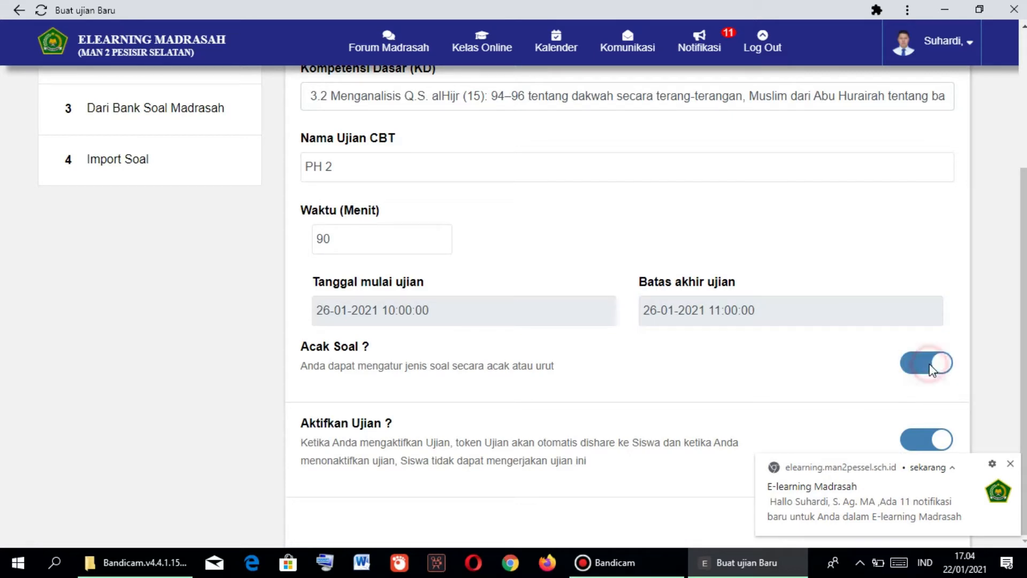
click(922, 365)
click(925, 365)
click(913, 432)
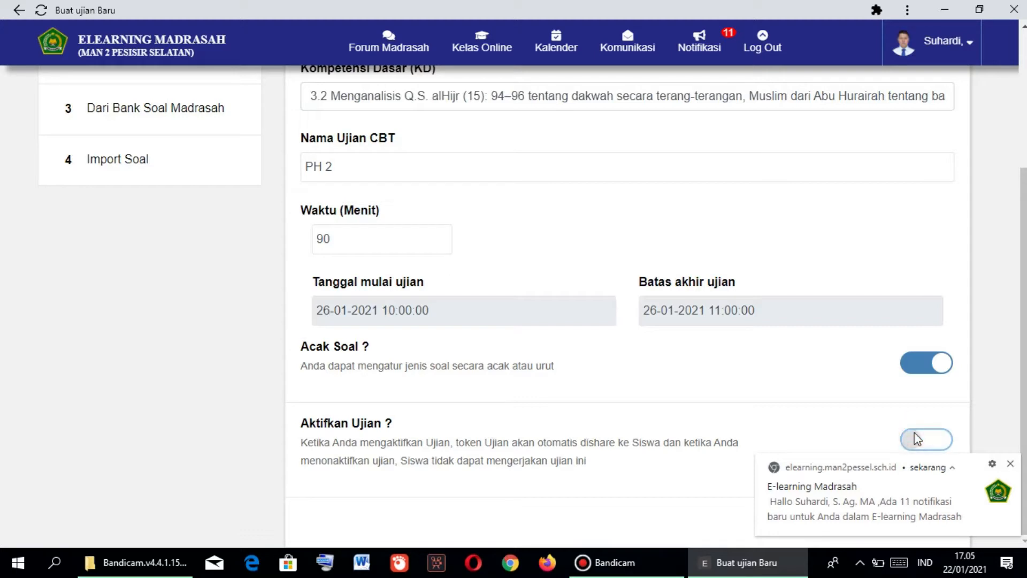
click(1010, 463)
click(946, 441)
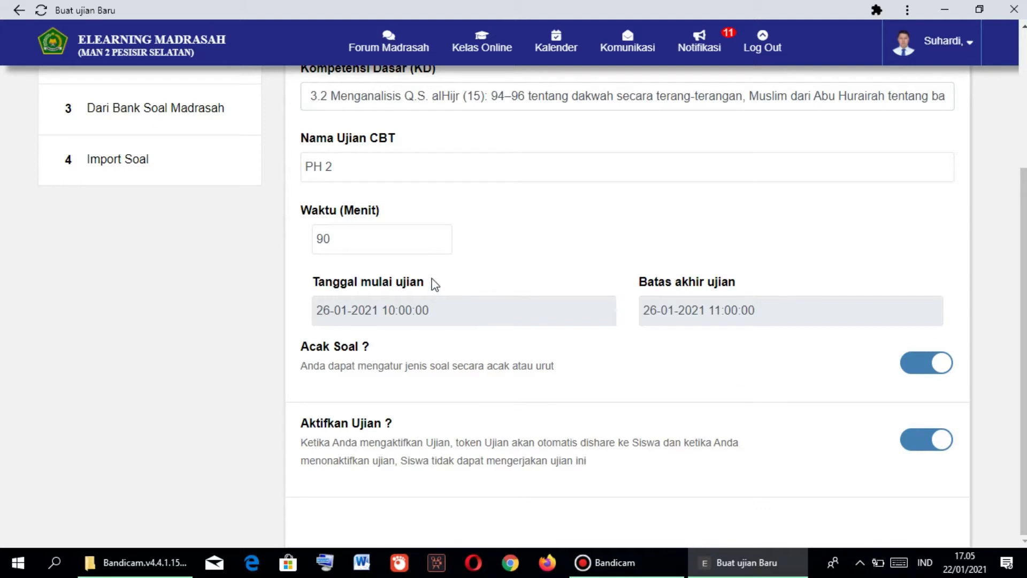
Examine the ways to add exam questions: the question editor, the madrasah question bank and the template import
scroll(431, 283, up, 4)
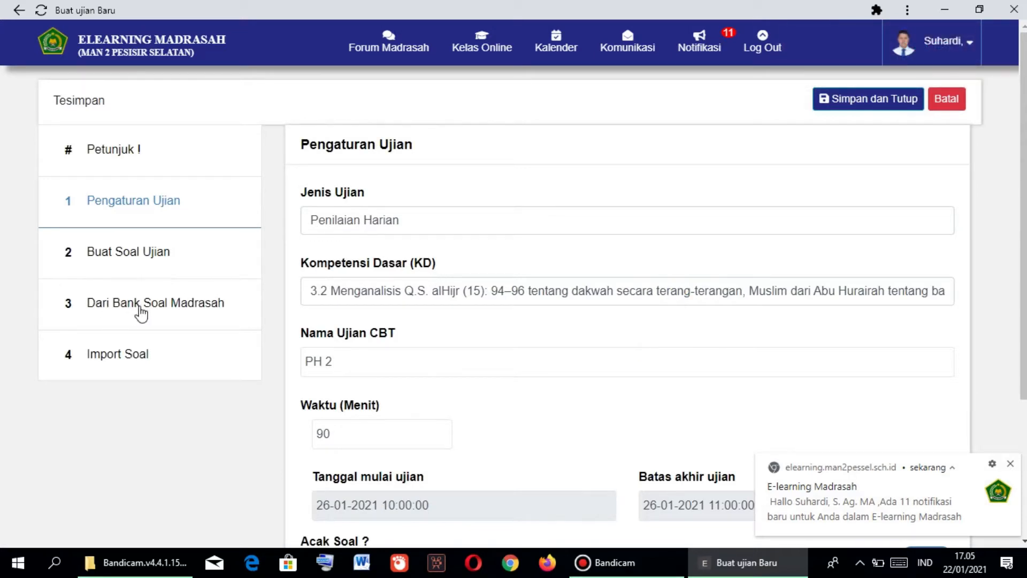
click(153, 261)
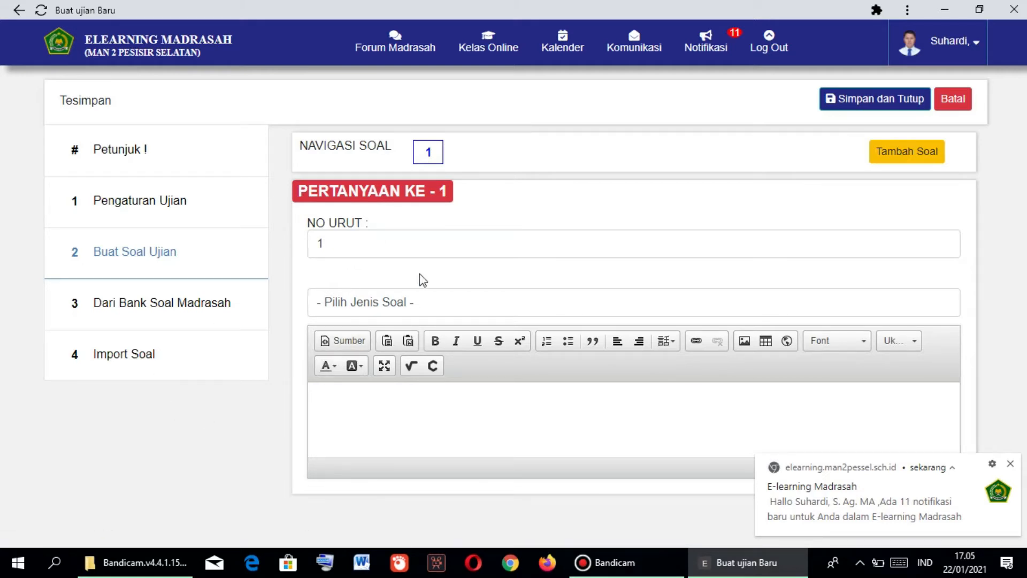
click(158, 308)
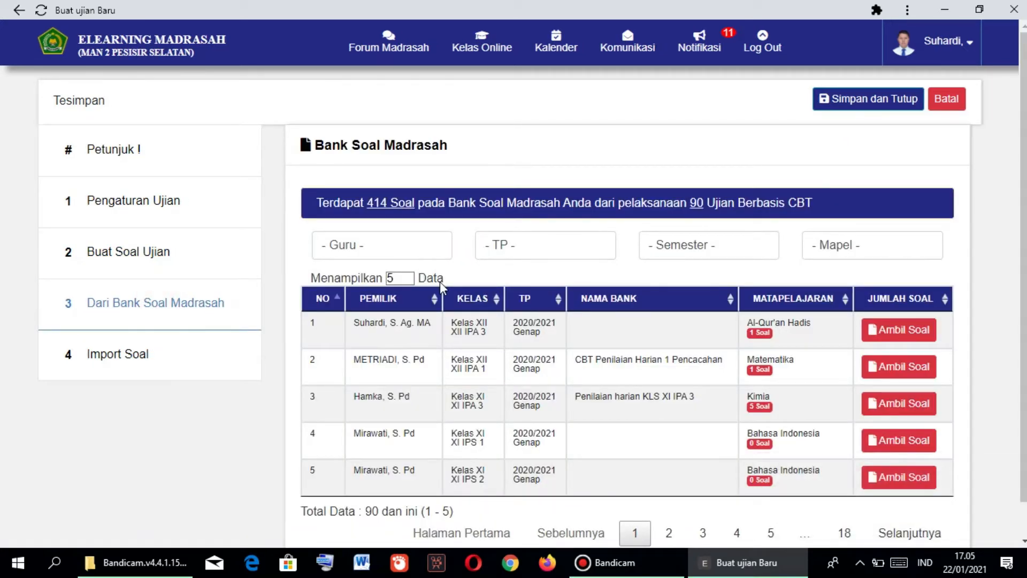
scroll(440, 292, down, 1)
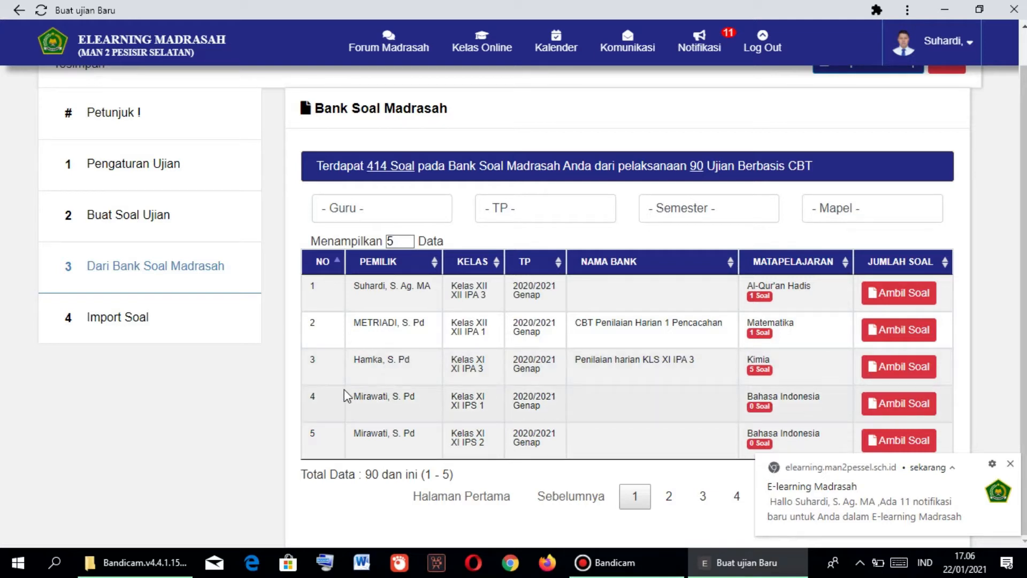
click(133, 321)
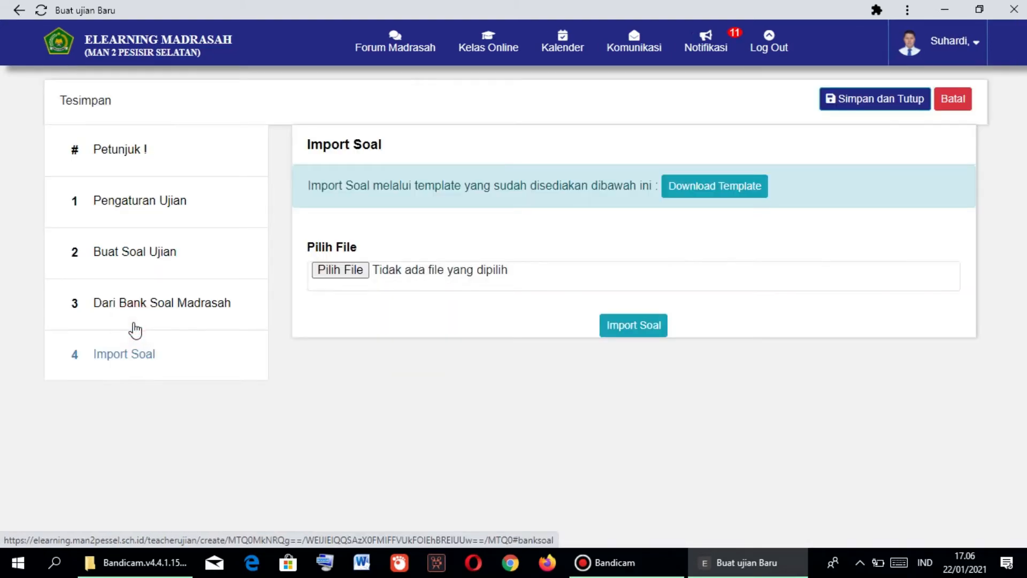
Set question 1 in the exam's question editor to the type Pilihan Ganda (Multiple Choice)
click(134, 252)
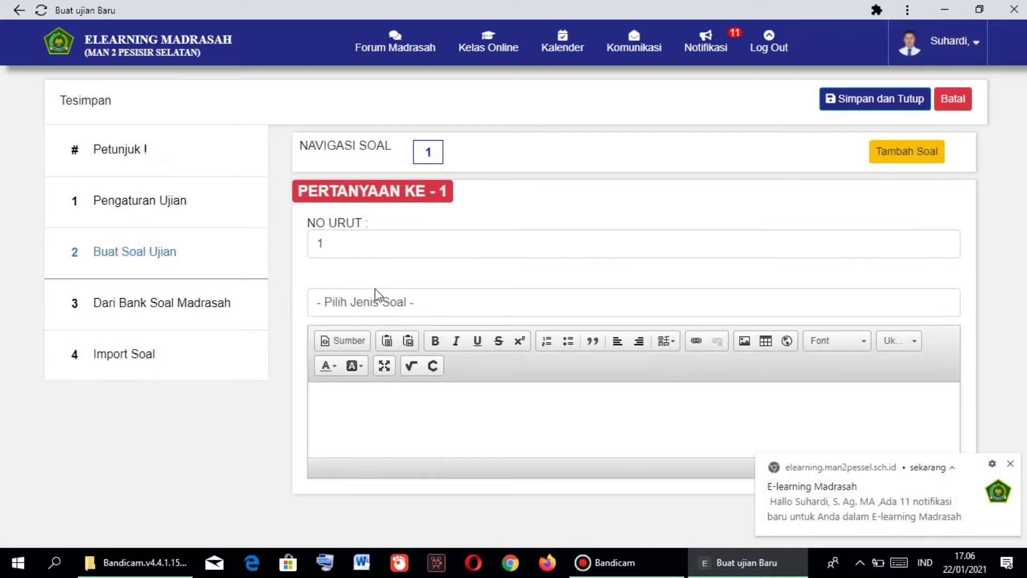
click(401, 305)
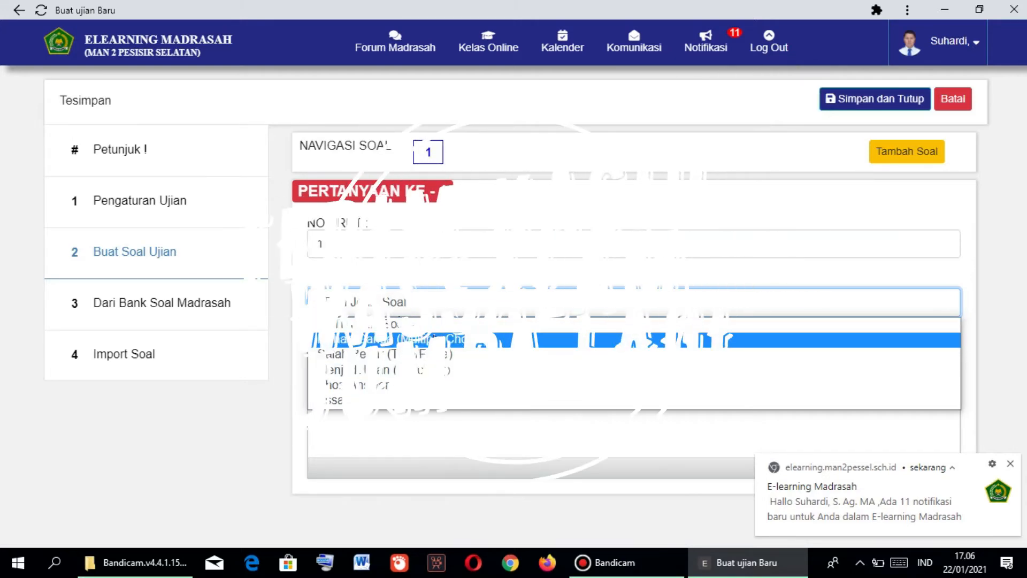
click(406, 338)
scroll(409, 418, down, 4)
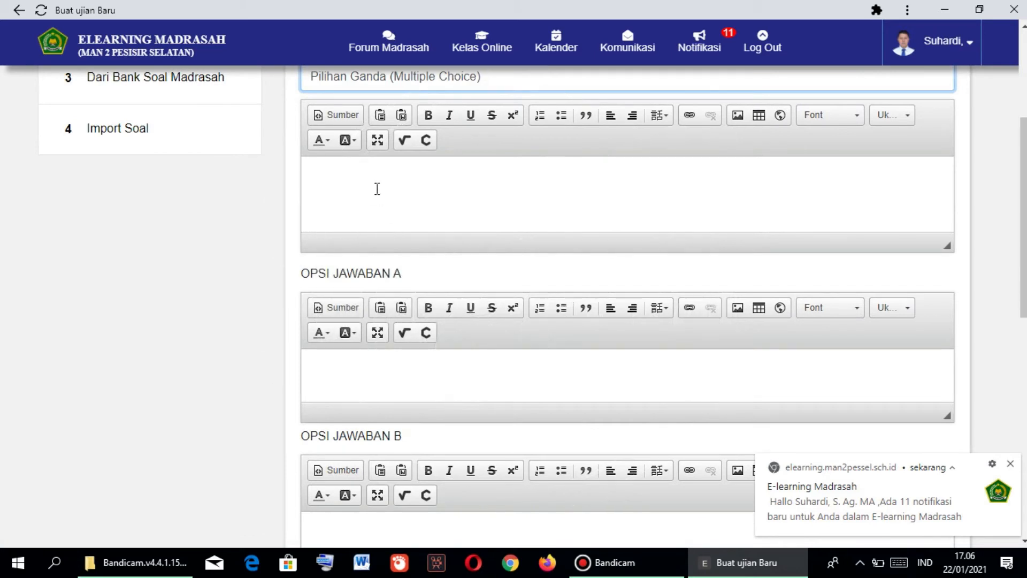
Examine the multiple-choice form's question field, answer options A to E, answer key and score weight, and dismiss the notifications
click(382, 208)
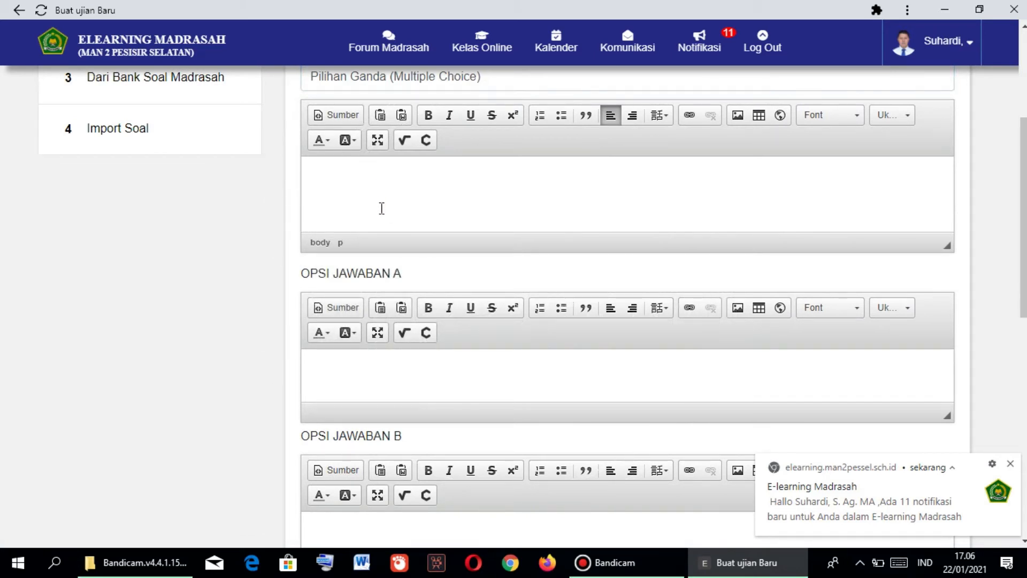
click(392, 377)
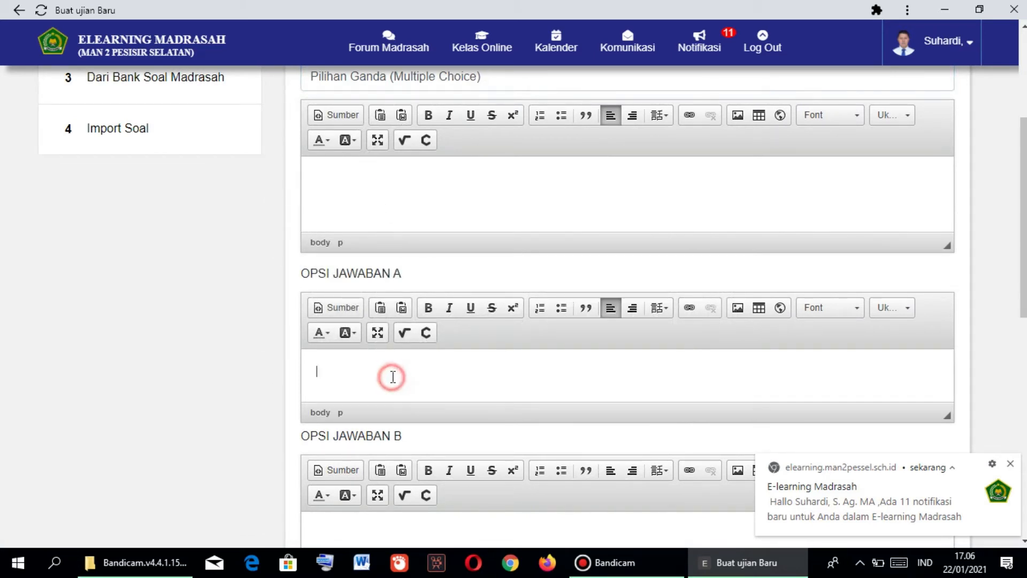
scroll(393, 377, down, 3)
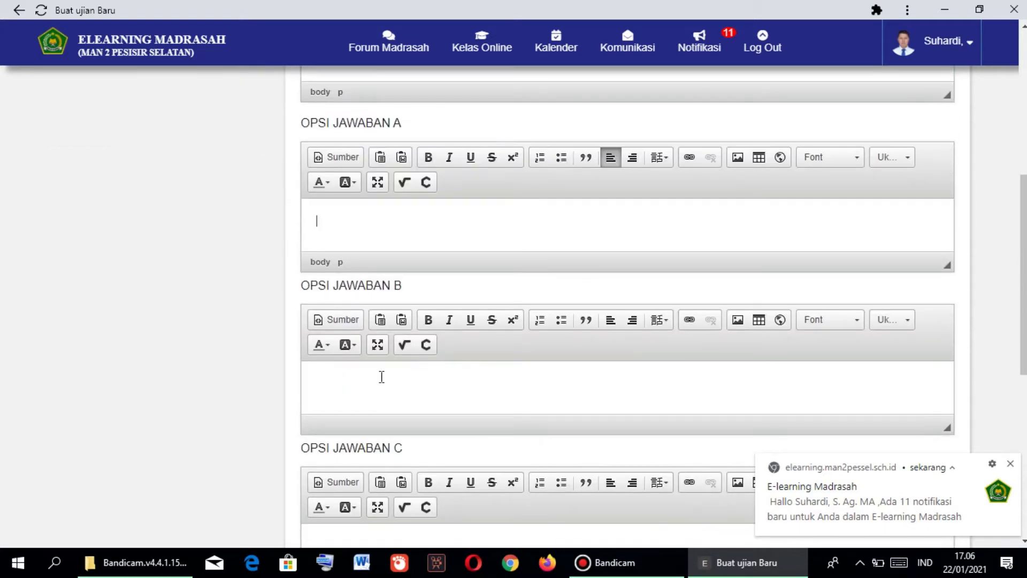
click(381, 377)
scroll(381, 374, down, 4)
click(356, 340)
scroll(359, 348, down, 3)
click(367, 346)
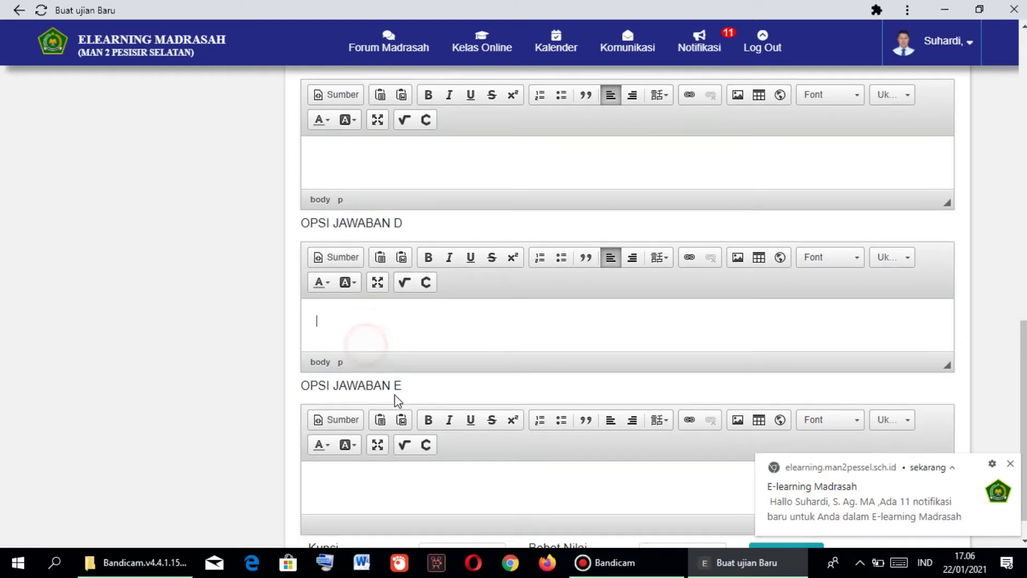
scroll(394, 401, down, 1)
click(371, 429)
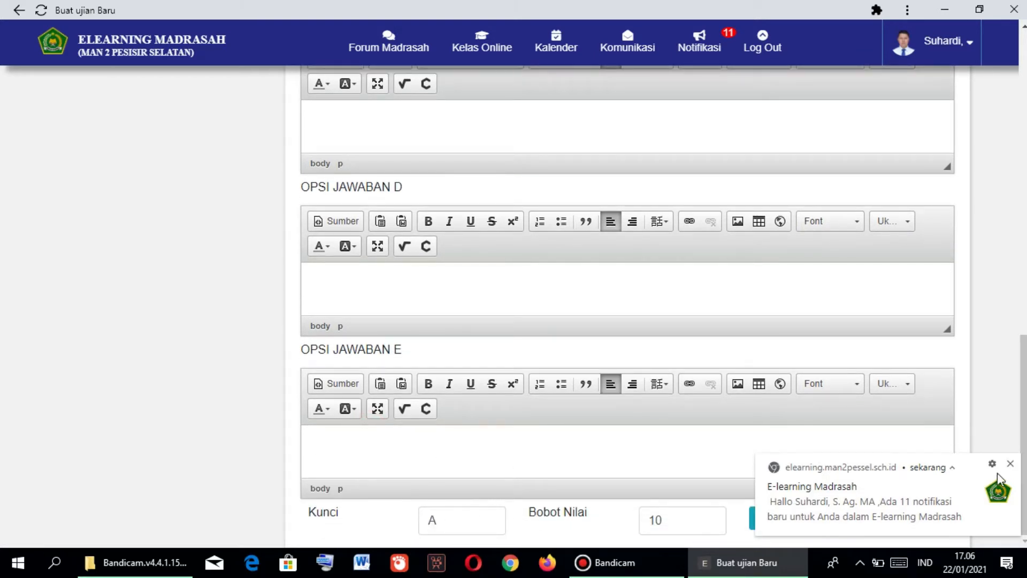
click(1011, 465)
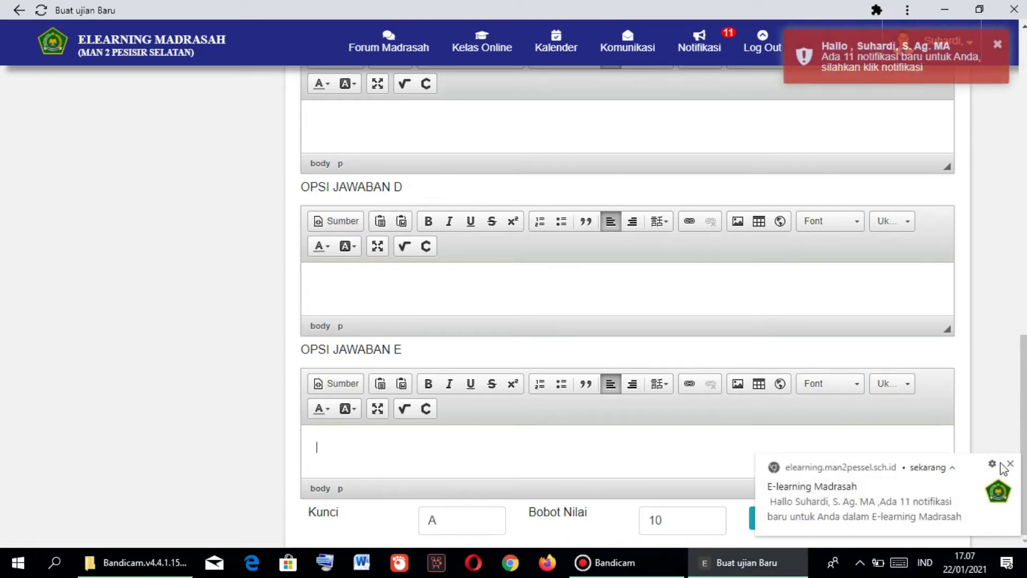
click(1011, 463)
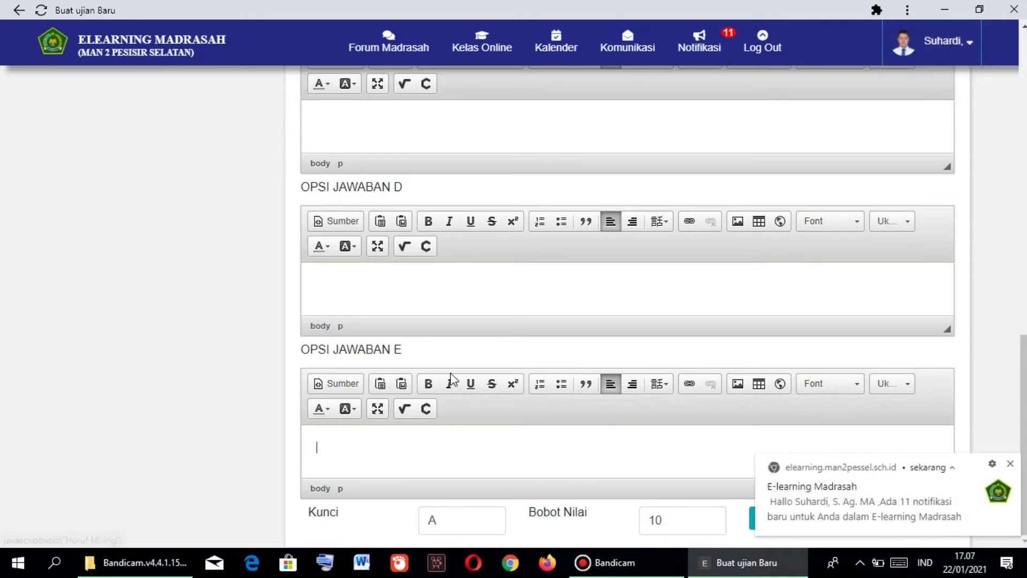
Change question 1 to the type Salah Benar (True/False) and mark SALAH as the correct answer
scroll(494, 378, up, 12)
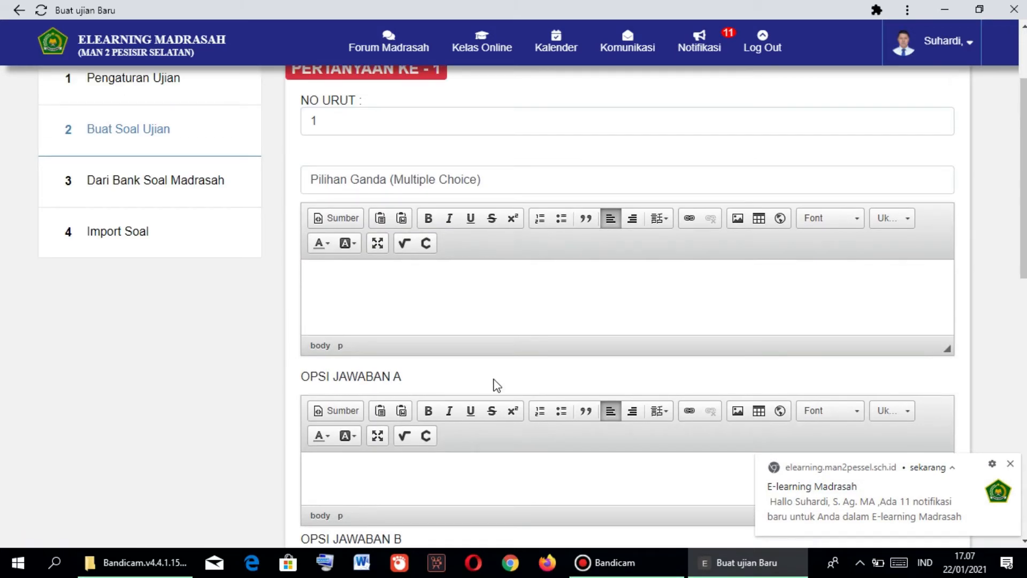
click(423, 182)
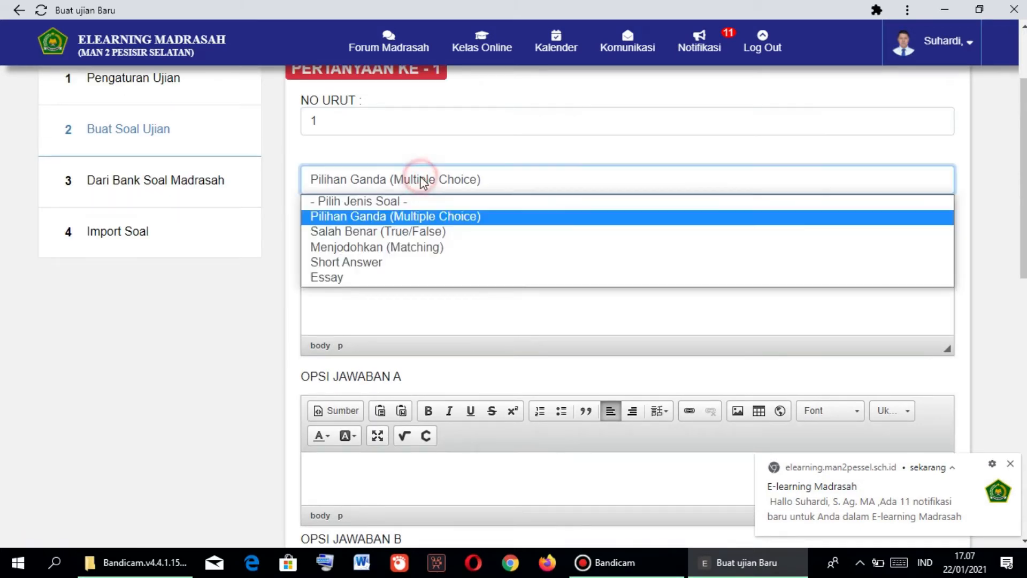
click(425, 231)
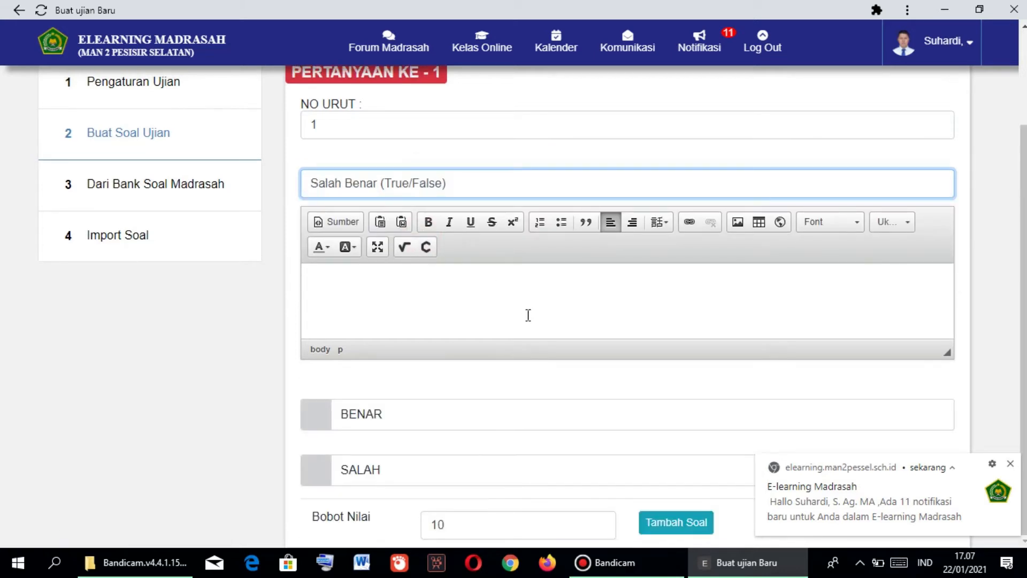
click(474, 415)
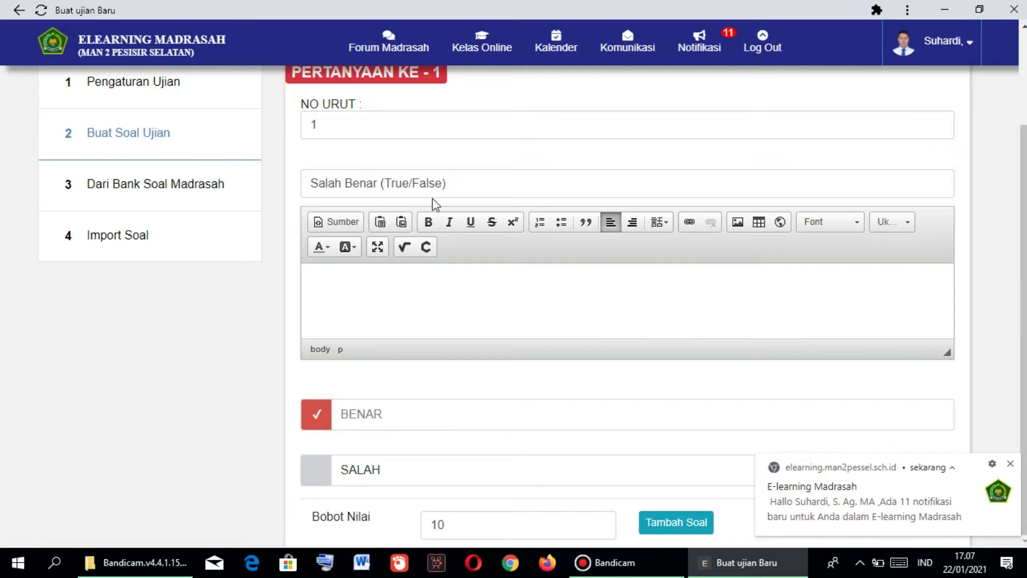
click(403, 294)
click(316, 416)
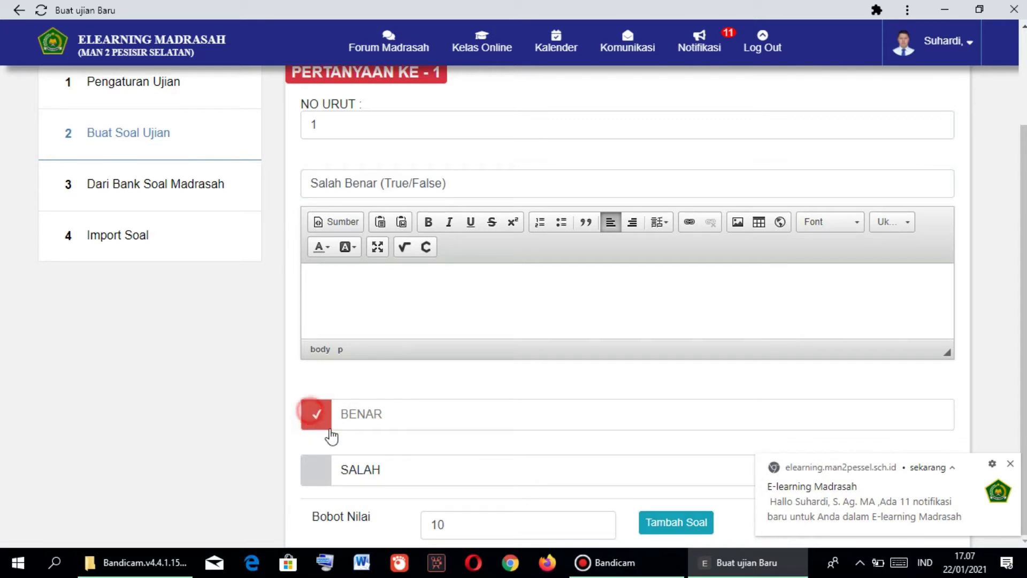
click(319, 471)
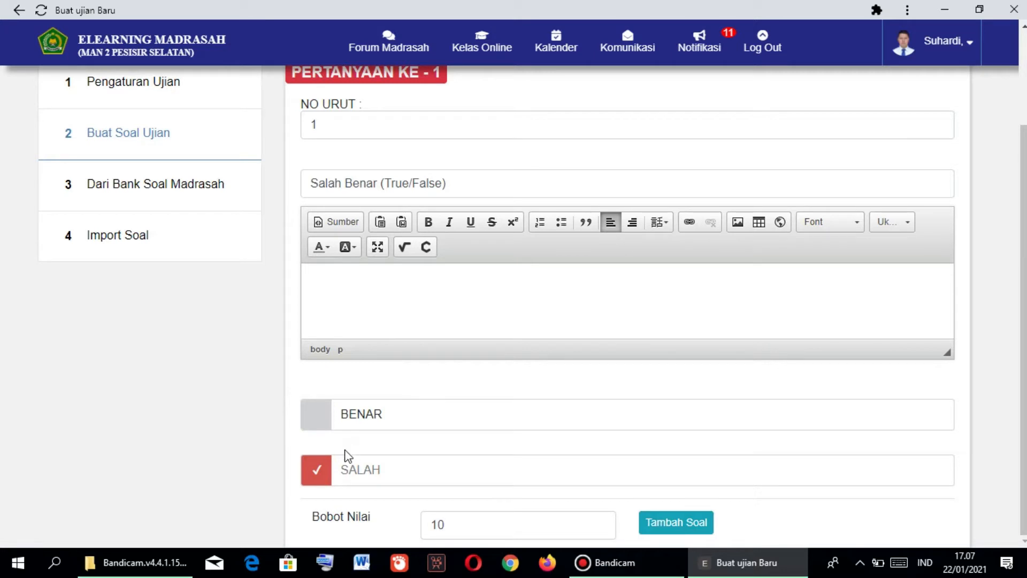
Mark BENAR as the correct answer of the true/false question, and switch the answer back to SALAH
click(328, 425)
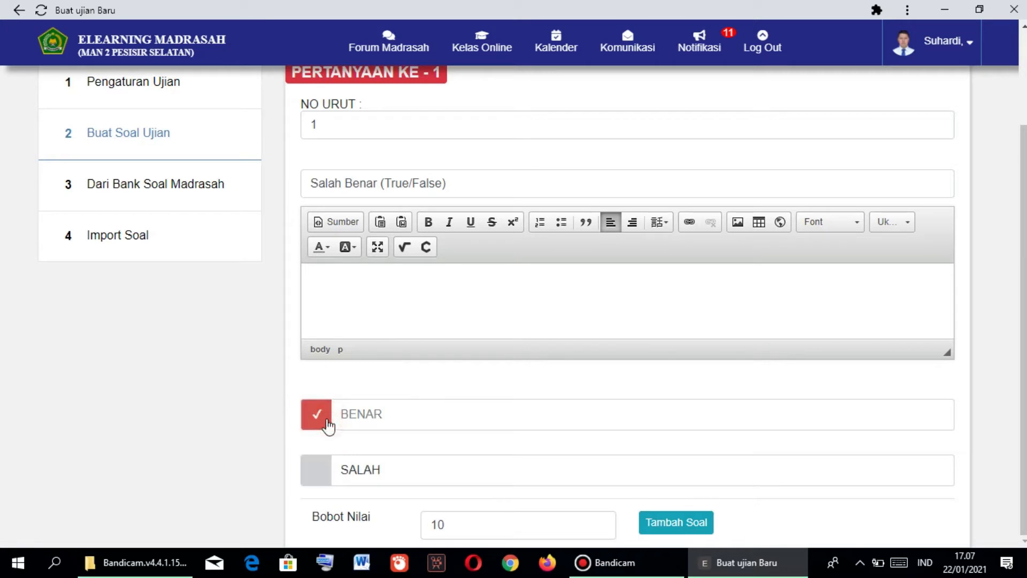
click(325, 483)
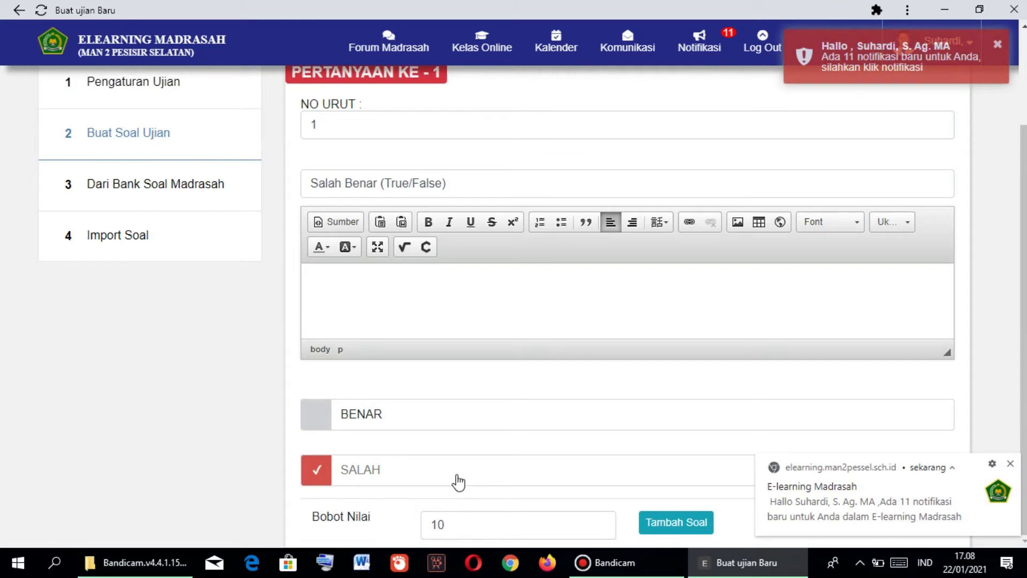
scroll(456, 473, up, 2)
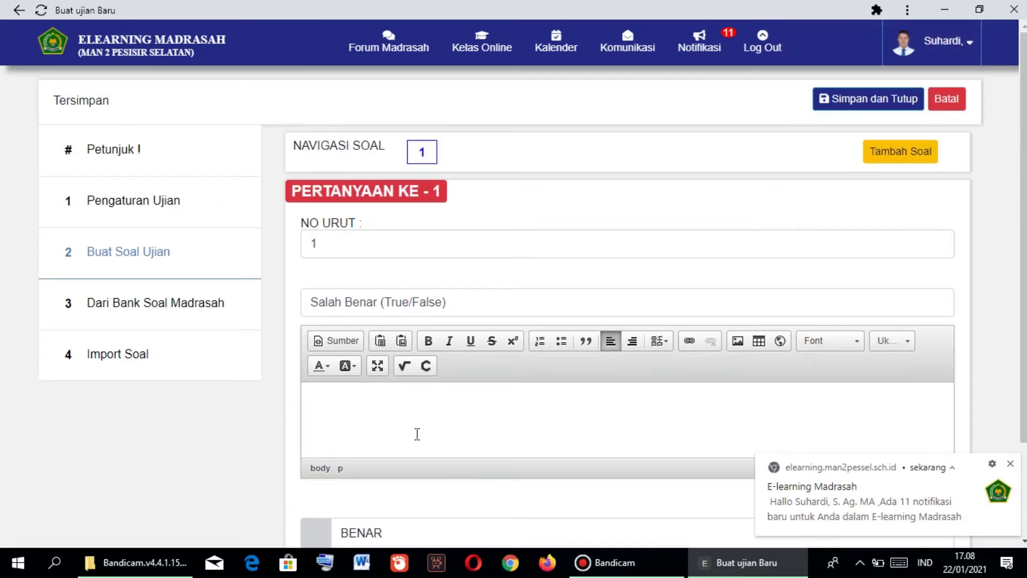
scroll(427, 371, down, 2)
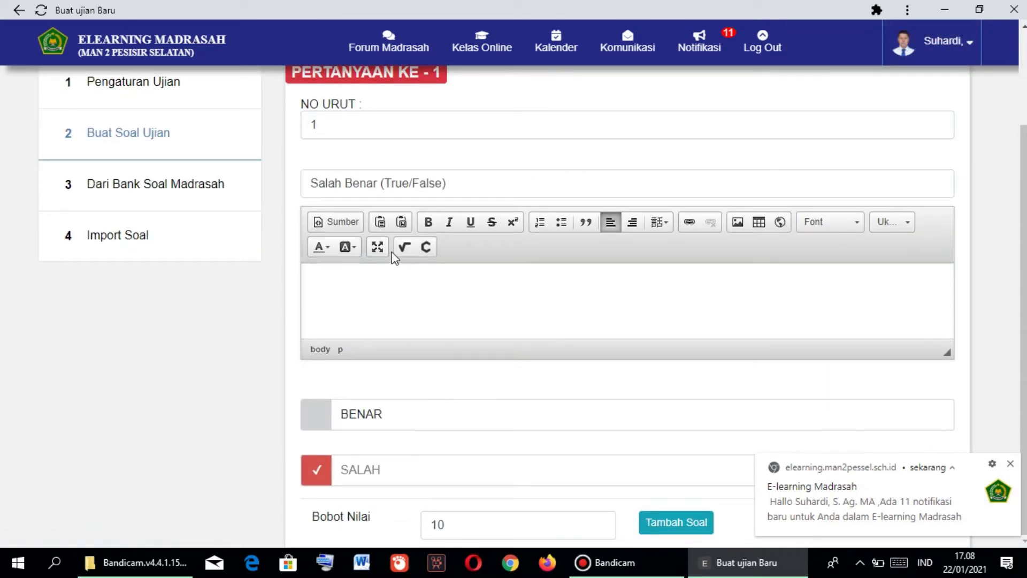
Change question 1 to the type Menjodohkan (Matching), examine its question and answer pairs A to E, and dismiss the notification
click(404, 184)
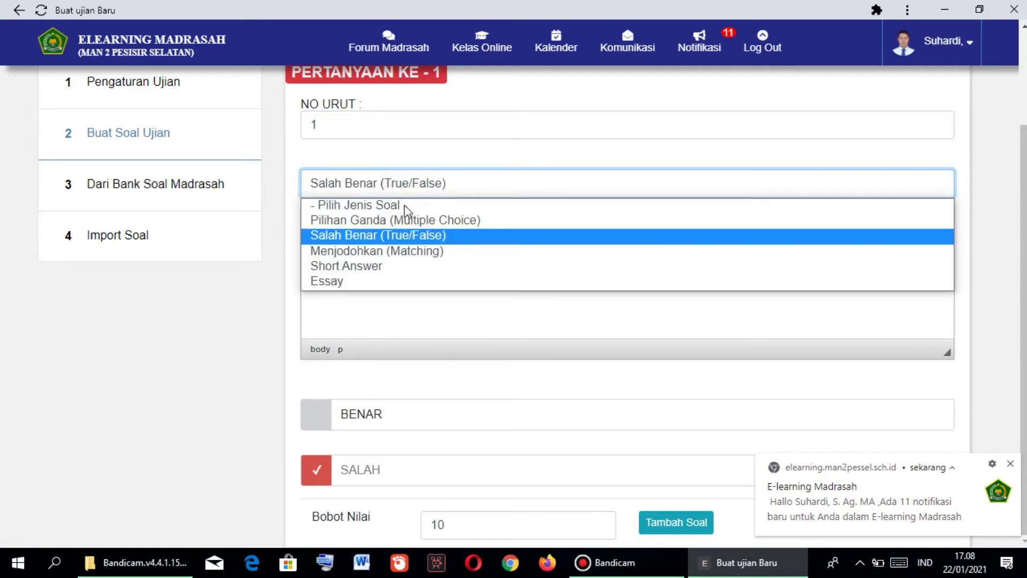
click(410, 250)
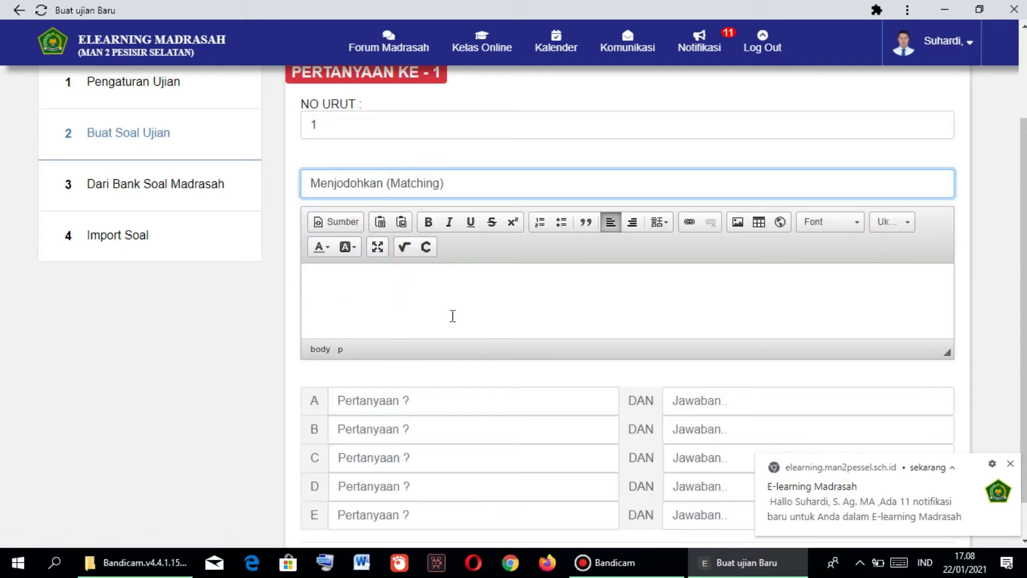
scroll(453, 315, down, 1)
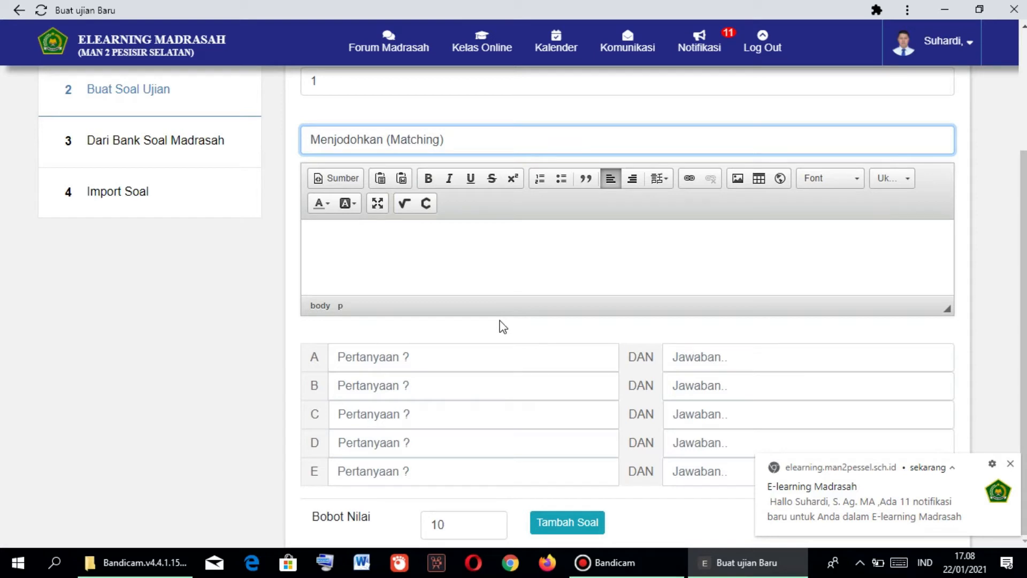
click(349, 241)
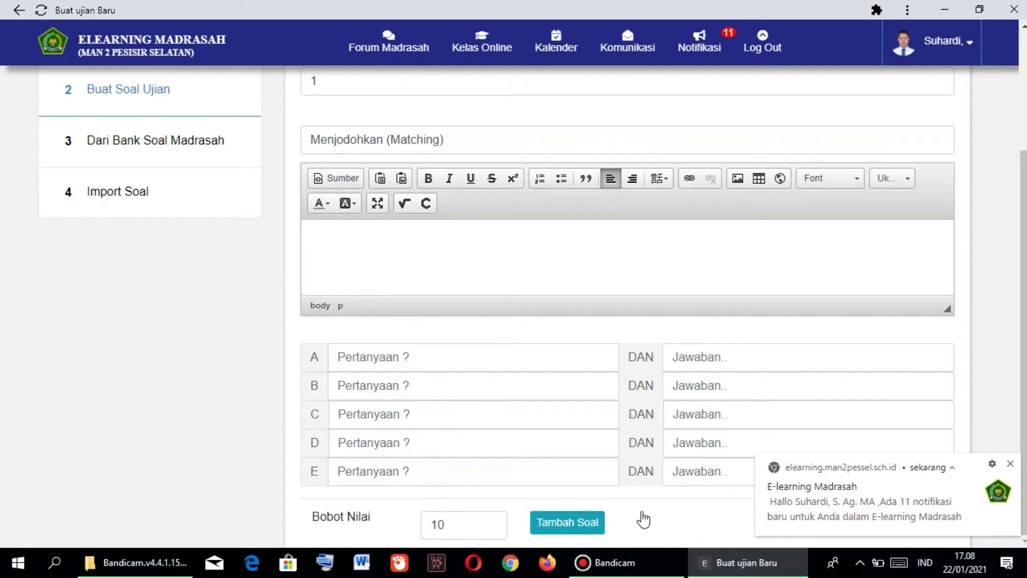
click(1010, 464)
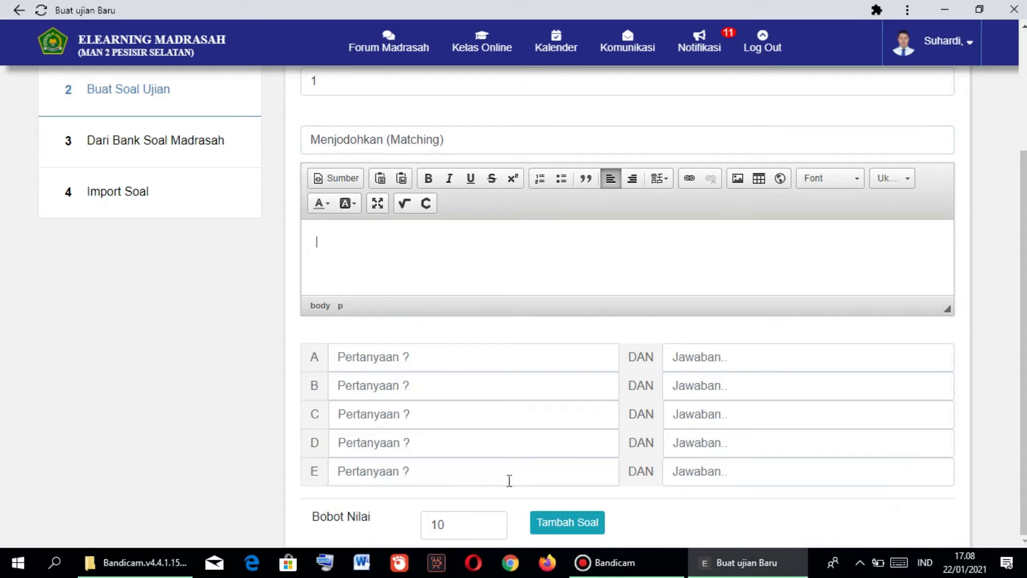
scroll(431, 316, up, 3)
scroll(406, 243, down, 3)
Change question 1 to the type Short Answer, examine its question and answer fields, and dismiss the notification
click(380, 133)
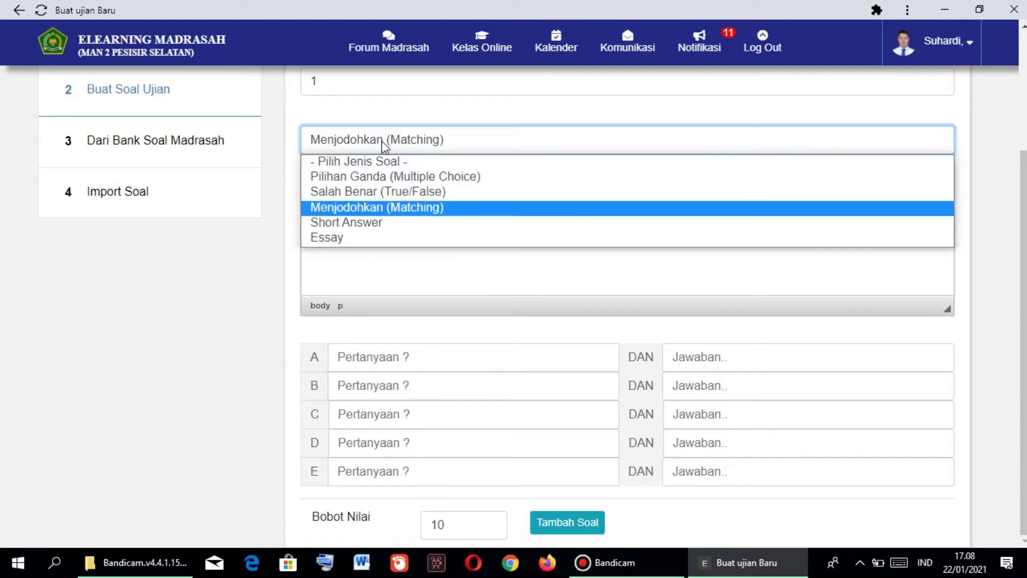
click(383, 224)
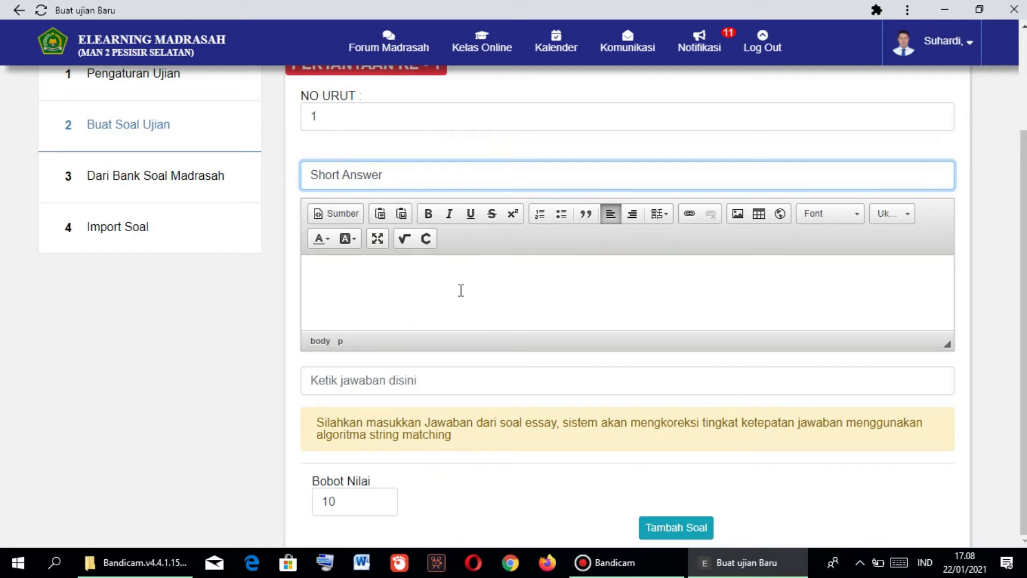
click(361, 290)
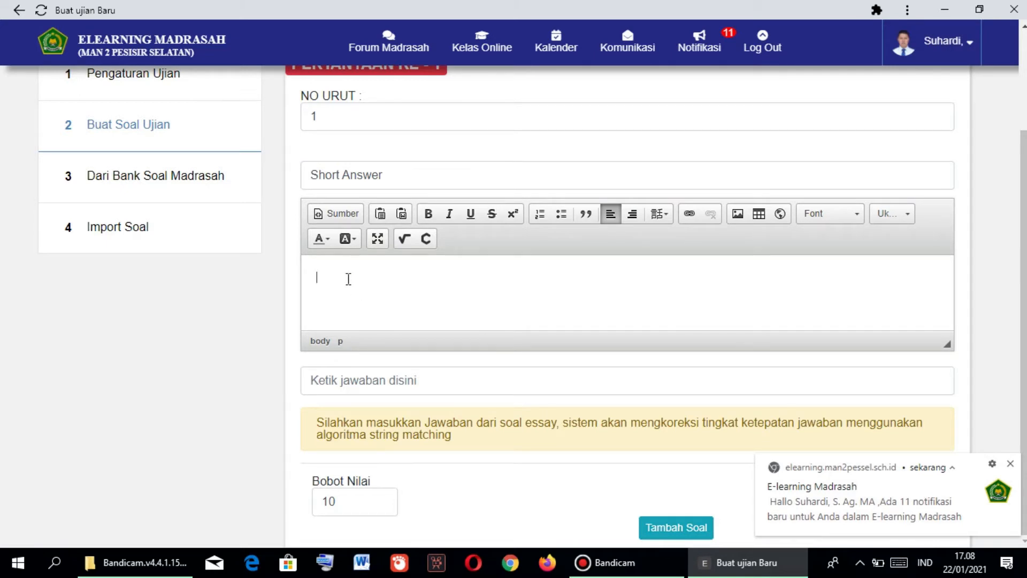
click(389, 379)
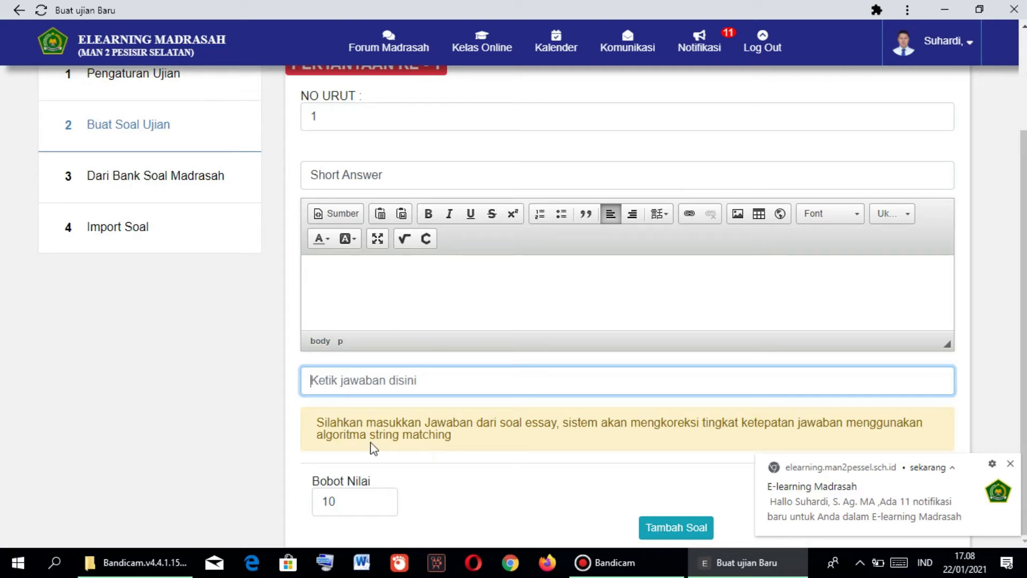
click(1010, 463)
scroll(396, 262, up, 3)
scroll(339, 266, down, 2)
Change question 1 to the type Essay, examine its question field, and dismiss the notification
click(345, 228)
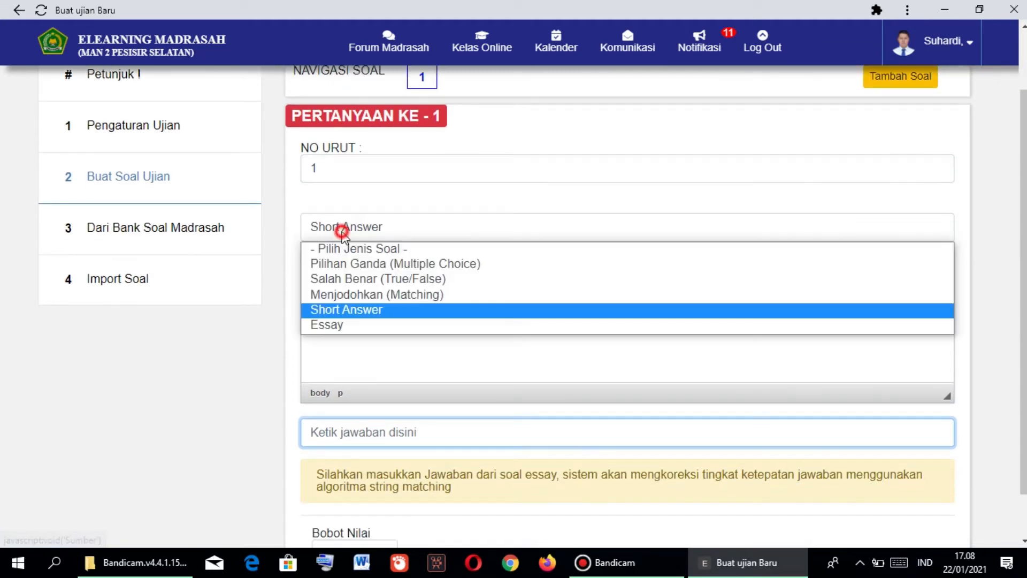
click(339, 326)
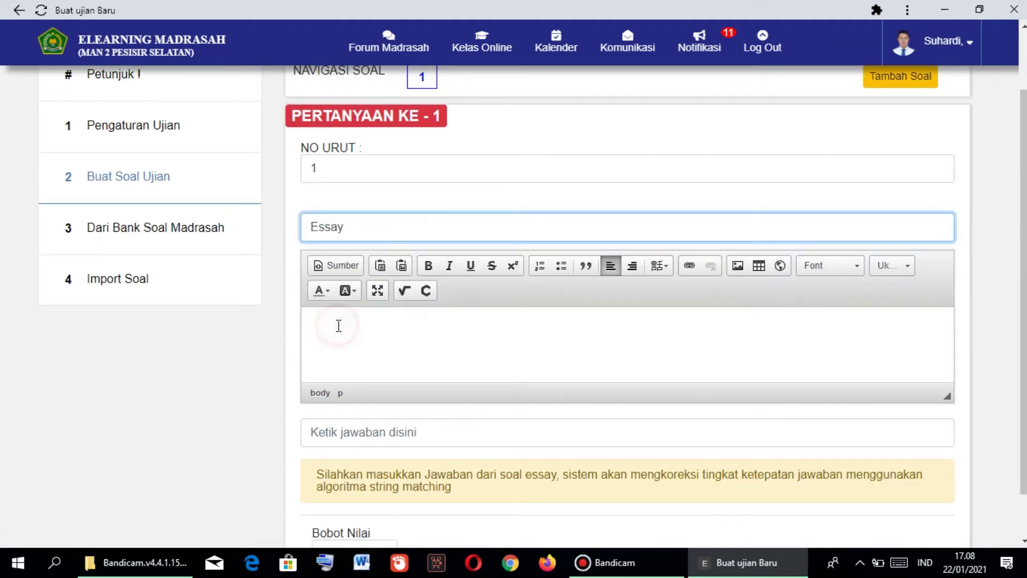
scroll(339, 327, up, 2)
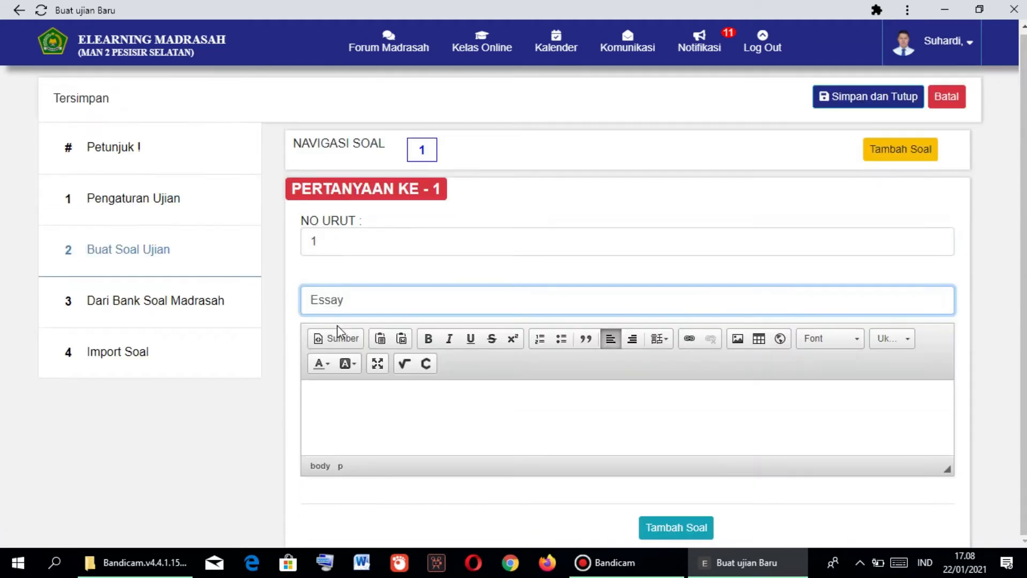
click(374, 413)
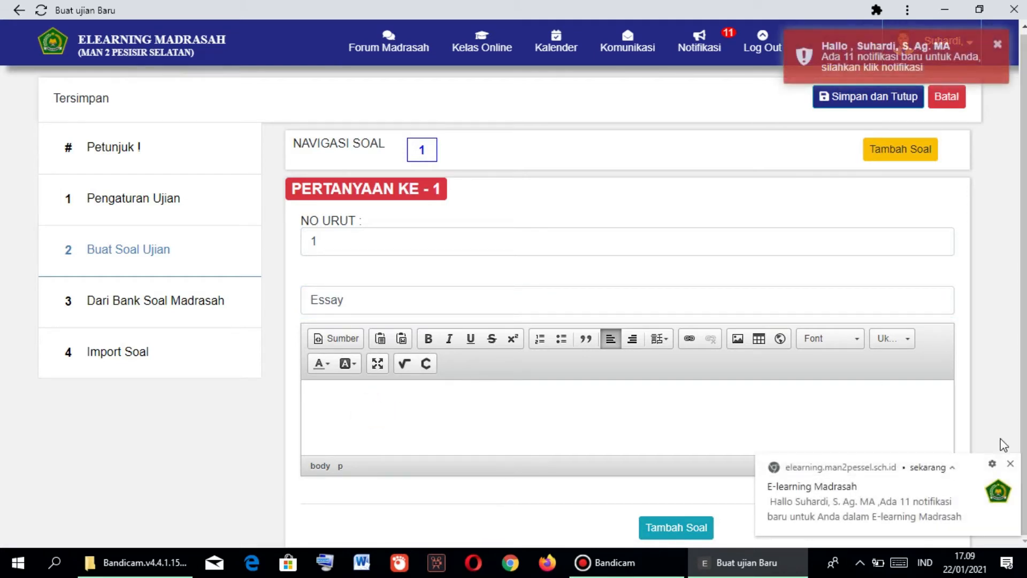
click(1010, 463)
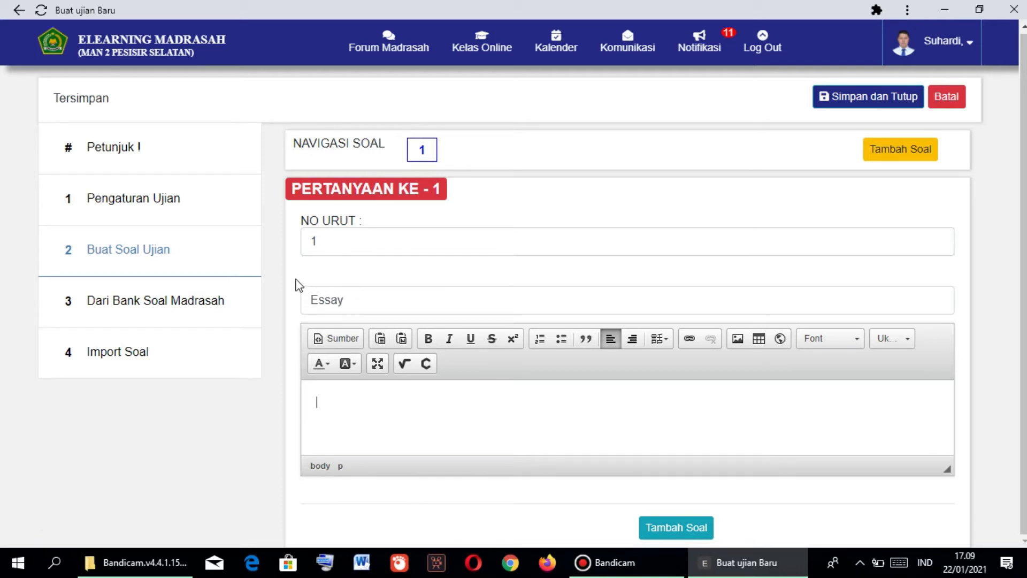
scroll(296, 279, up, 1)
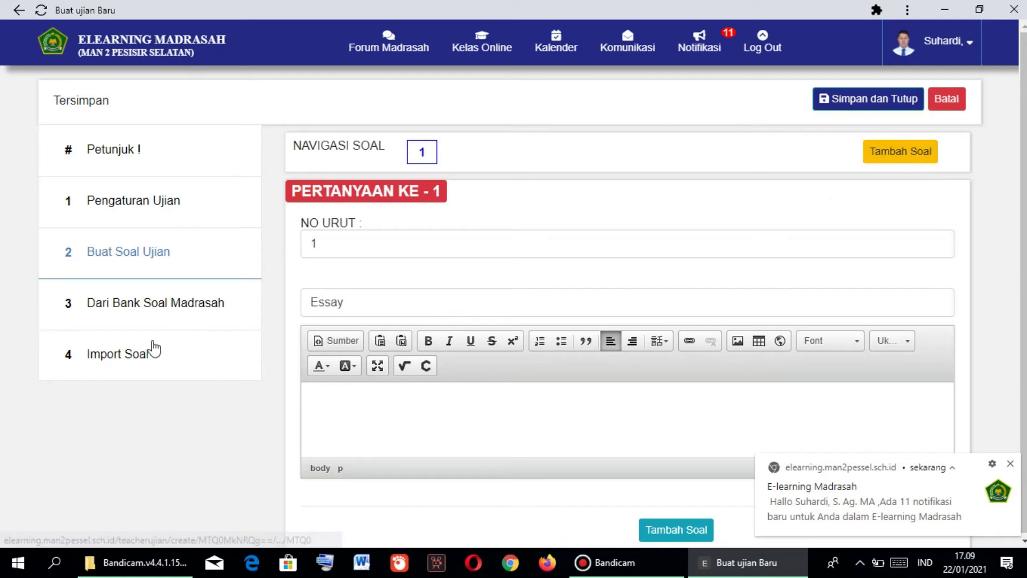
Open the exam's question import form, and open and dismiss its file chooser without picking a file
click(126, 360)
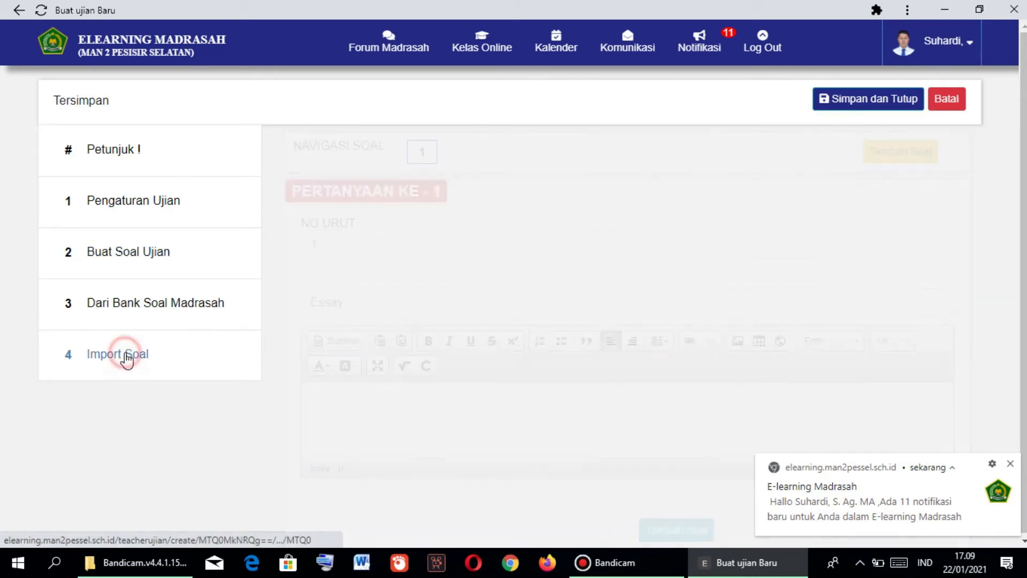
click(348, 270)
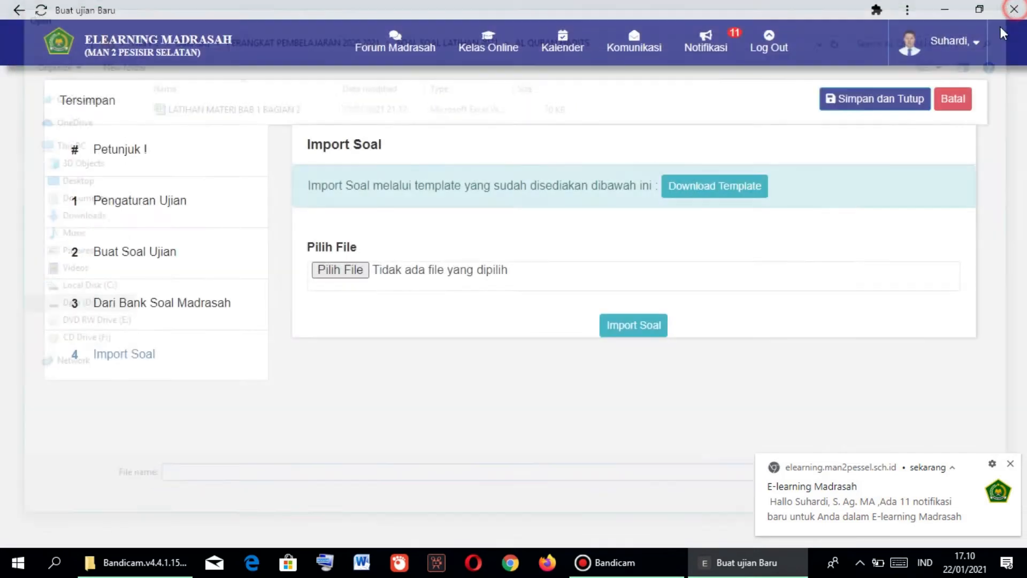
click(1013, 11)
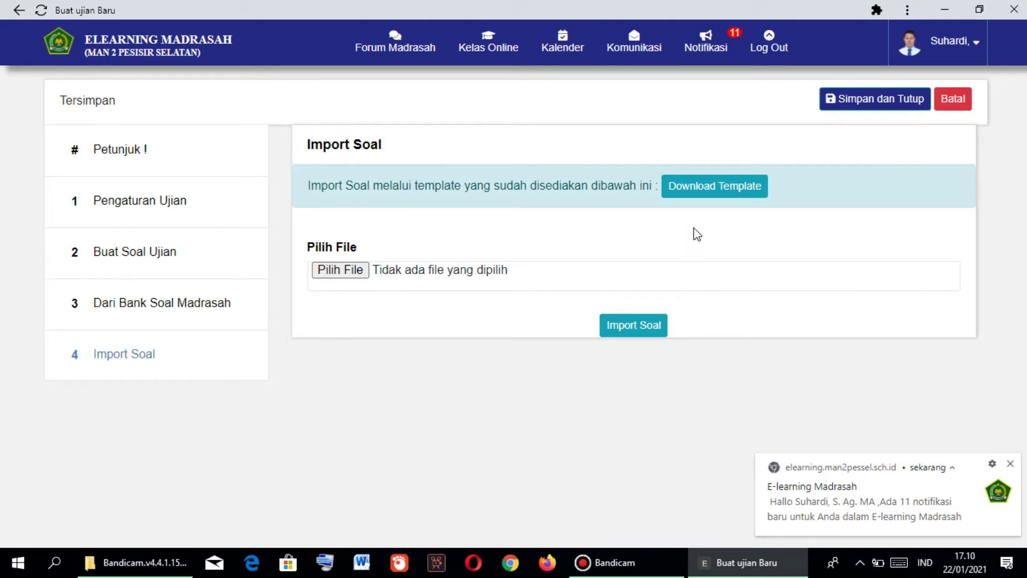
Download the question import template, open soal (2).xlsx from the Downloads folder in Excel and enable editing
click(711, 189)
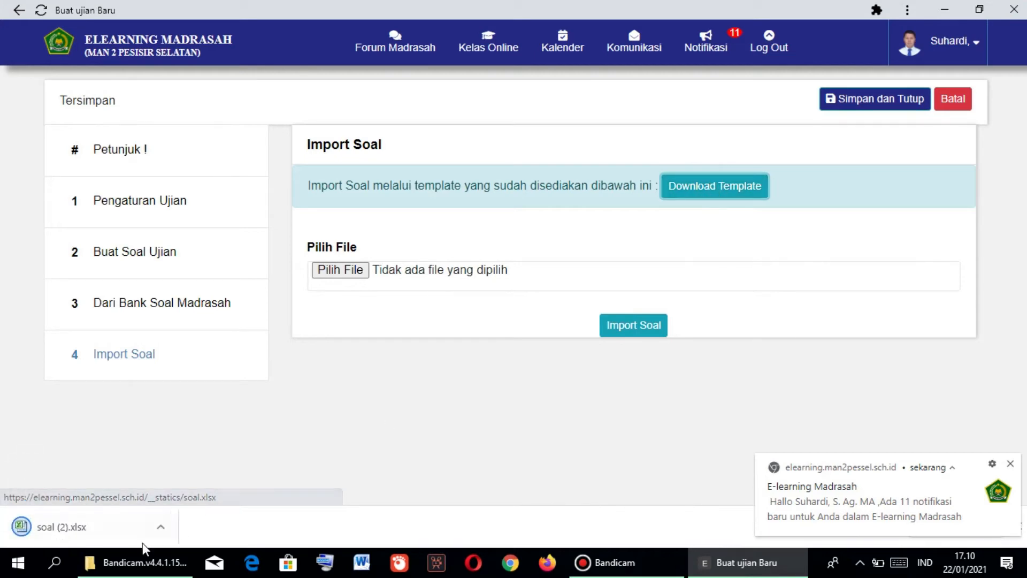
click(161, 527)
click(197, 473)
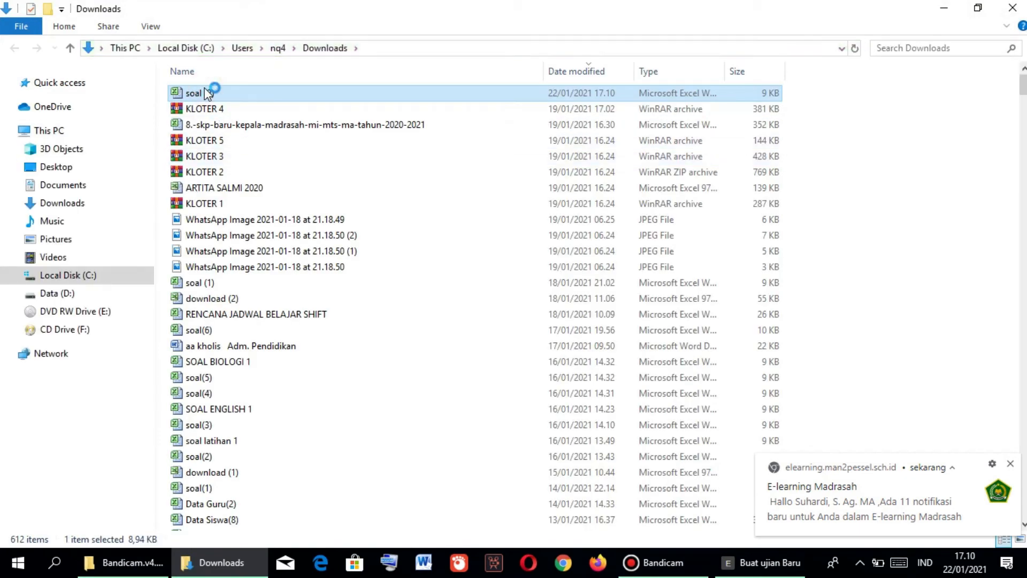
double_click(198, 93)
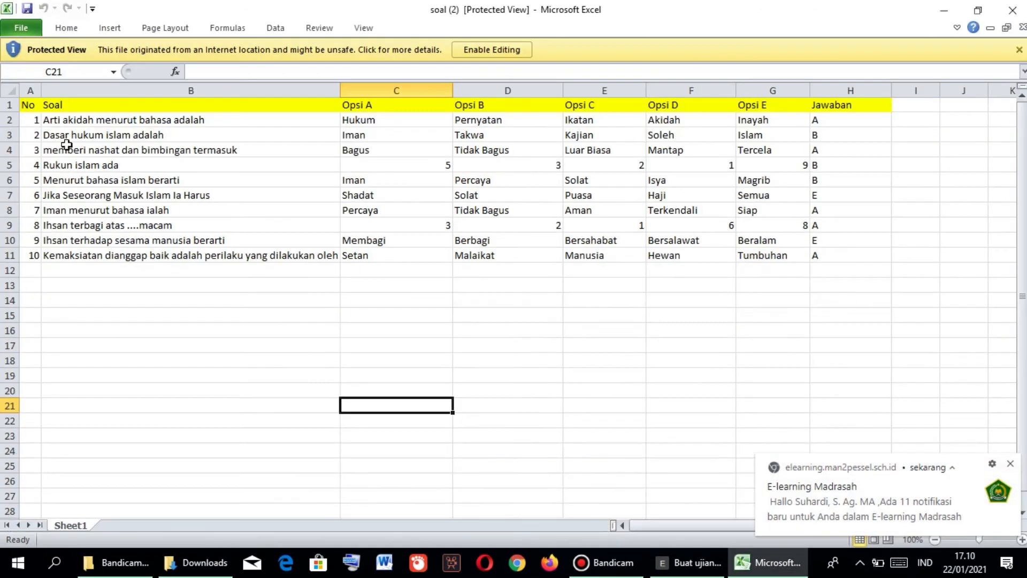
click(491, 49)
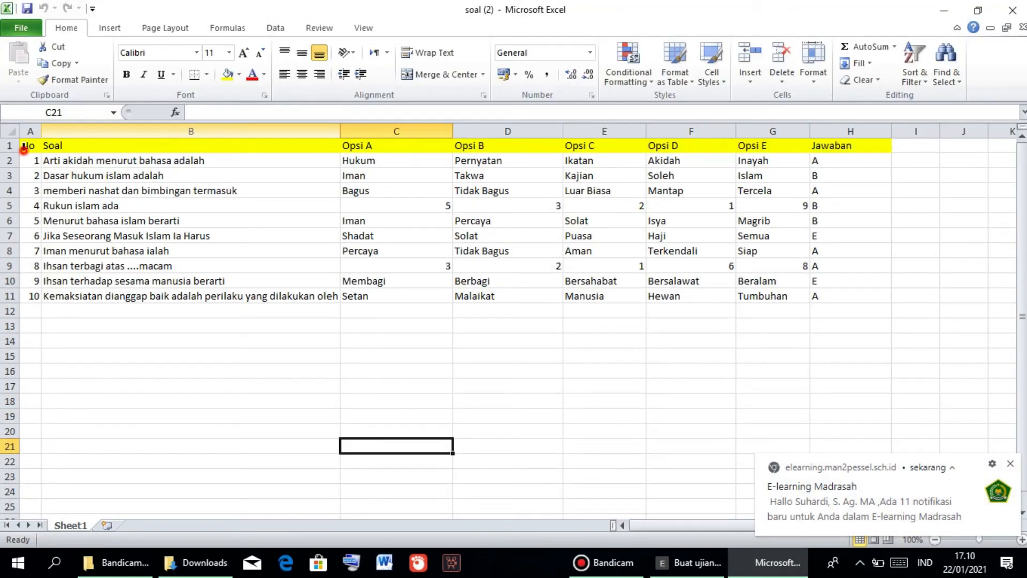
Examine the template's No, Soal, Opsi A to E and Jawaban columns, and close the workbook and the Downloads folder
click(26, 145)
click(101, 144)
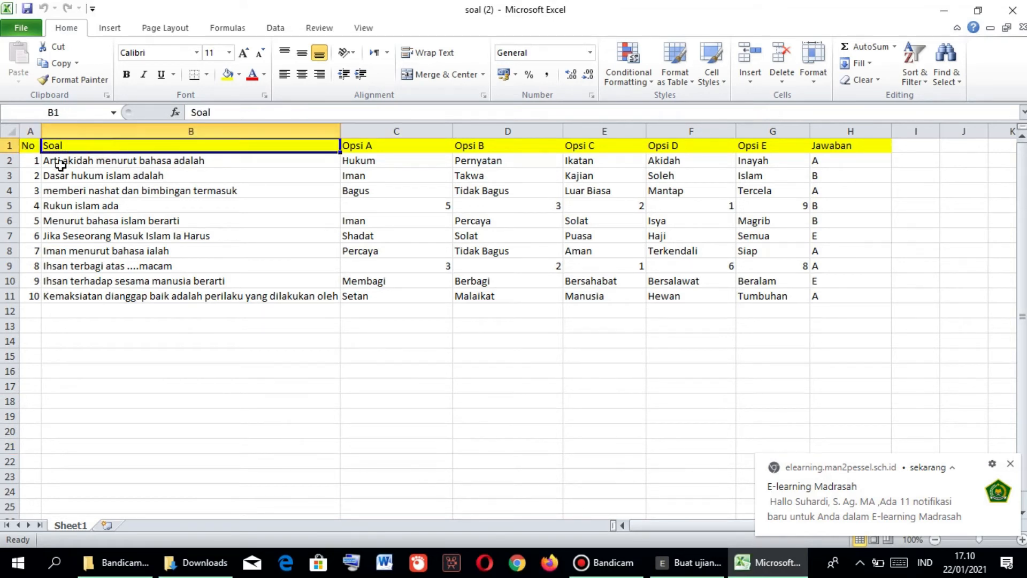
click(30, 149)
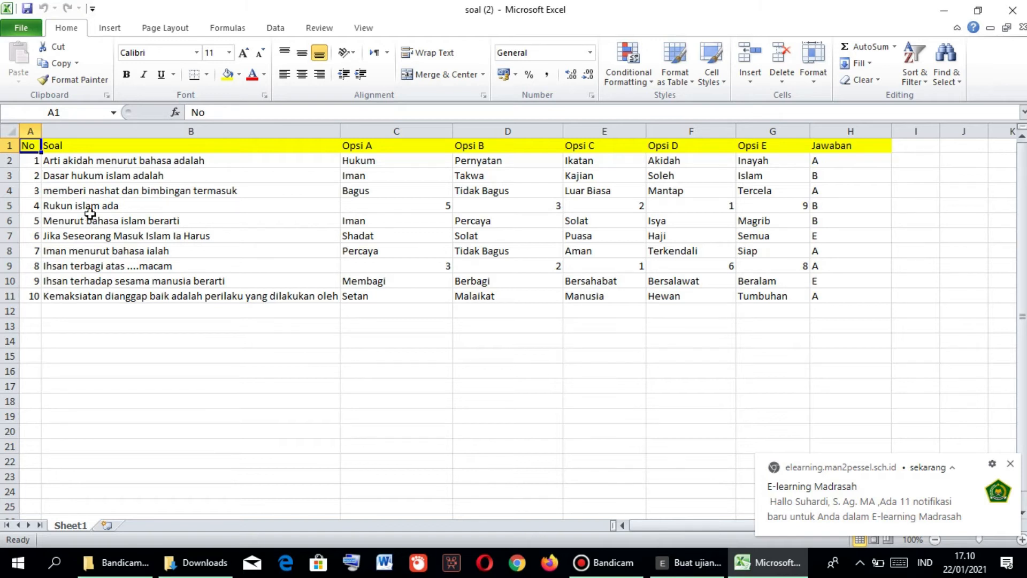
click(84, 145)
click(371, 148)
click(469, 146)
click(577, 143)
click(693, 145)
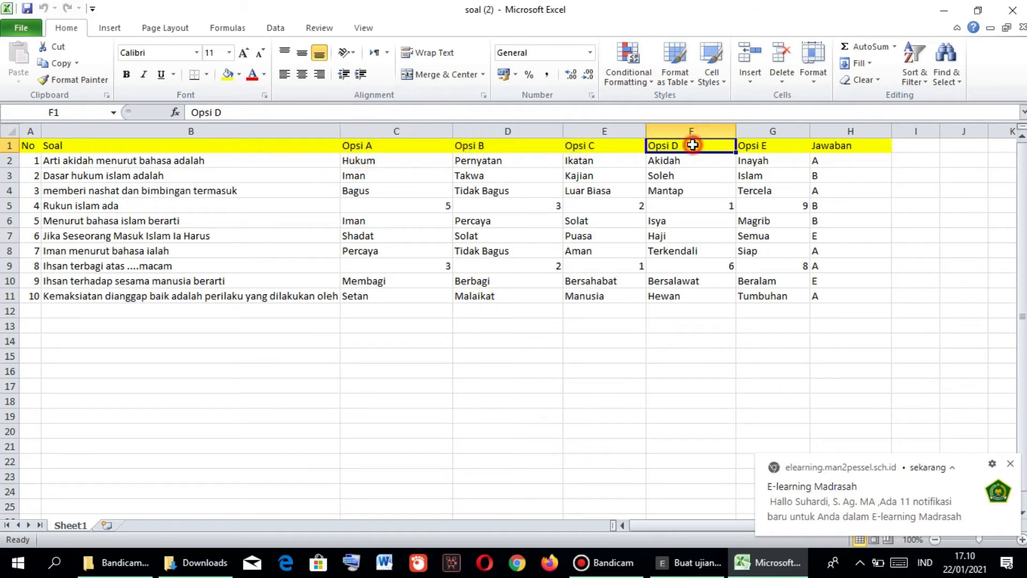
click(750, 144)
click(853, 159)
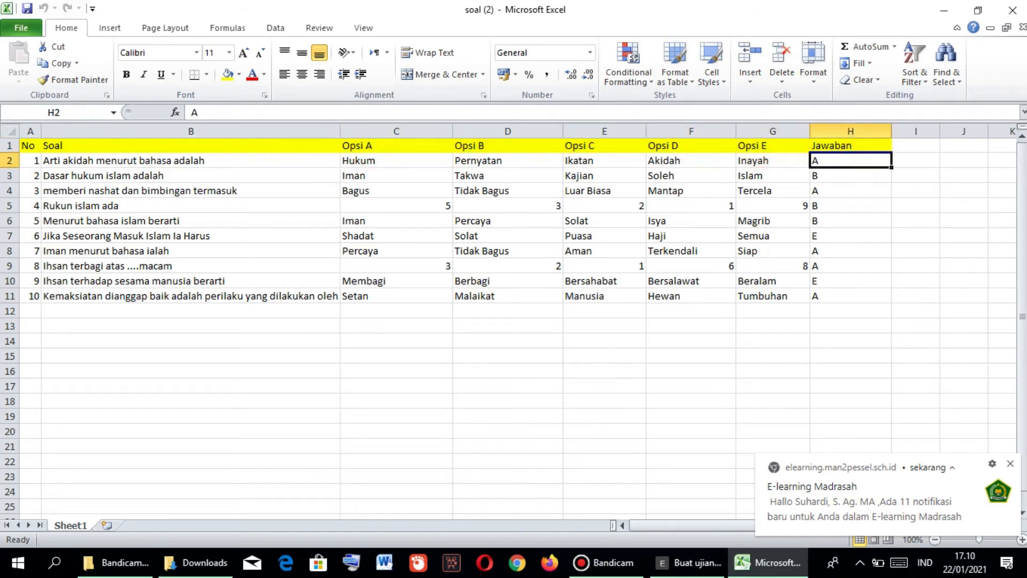
click(1012, 10)
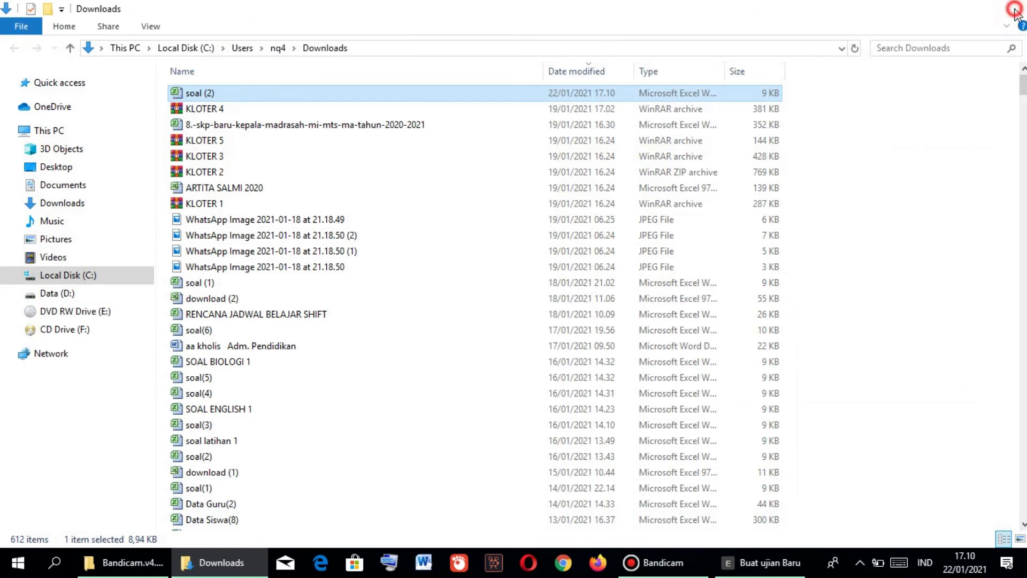
click(1015, 11)
Import the exam questions from the file LATIHAN MATERI BAB 1 BAGIAN 2.xlsx
click(333, 271)
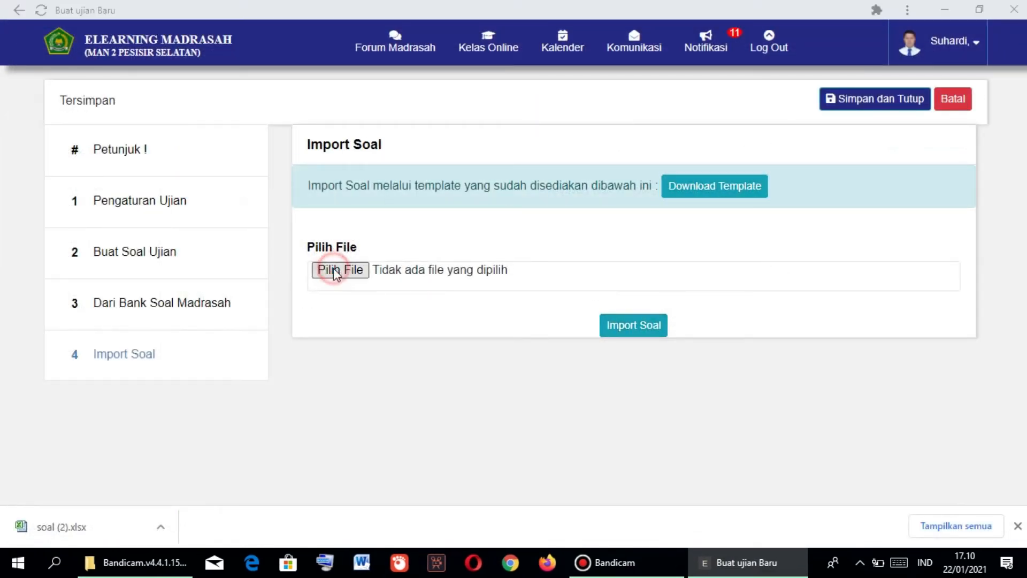
double_click(233, 104)
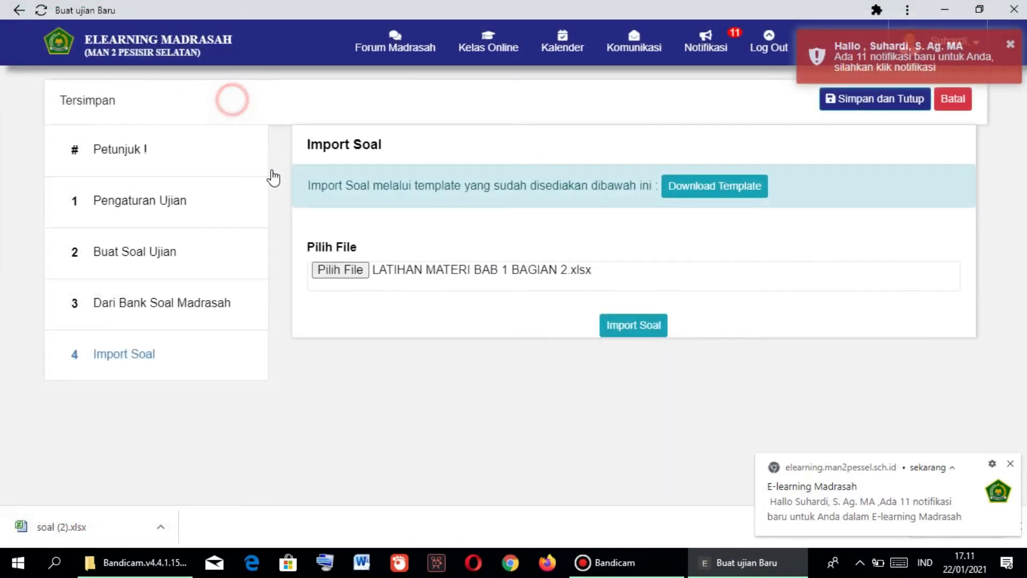
click(648, 332)
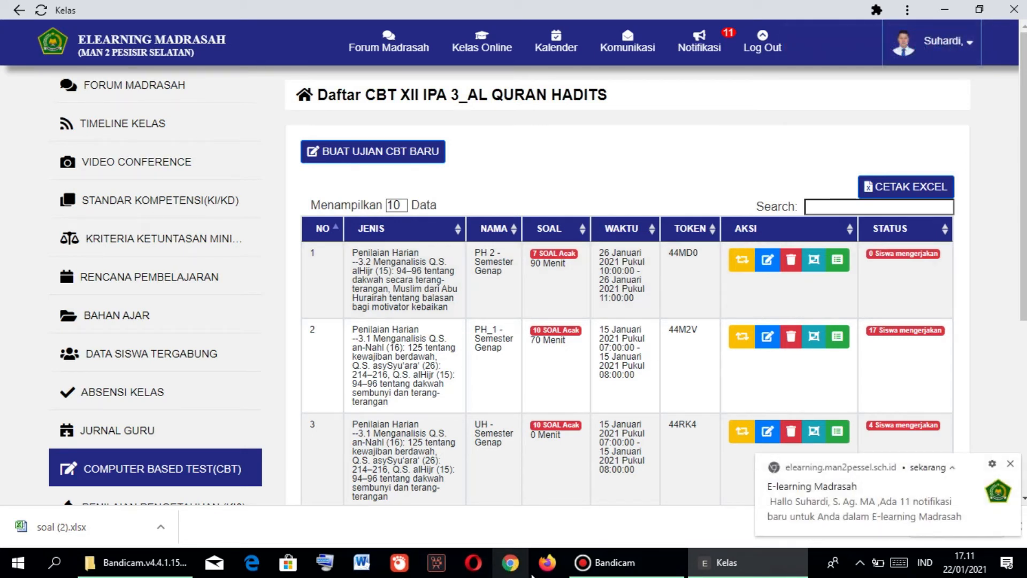
Show the CBT login page with its NISN, password and exam code fields in Chrome, and close the browser
click(500, 565)
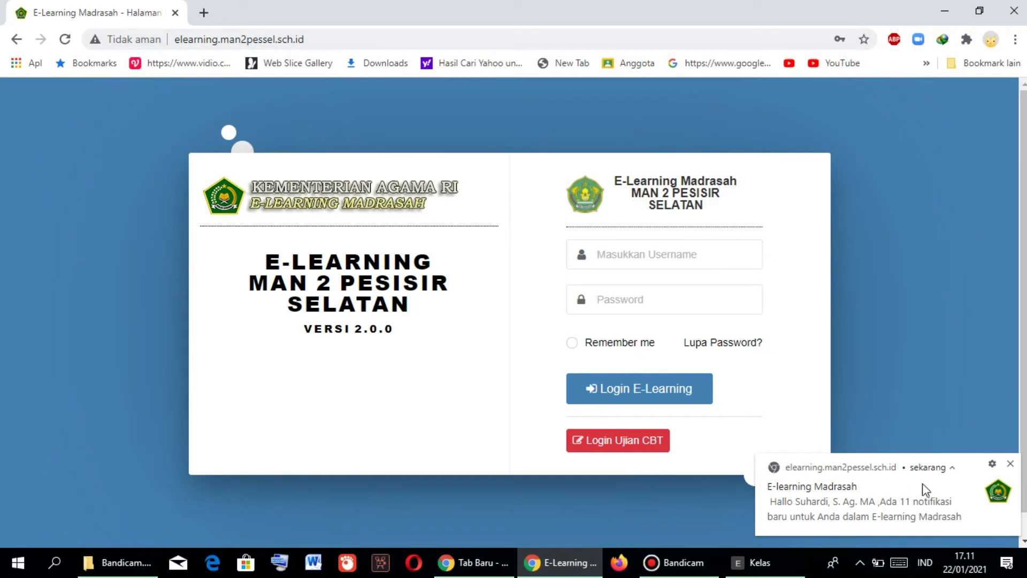
click(613, 450)
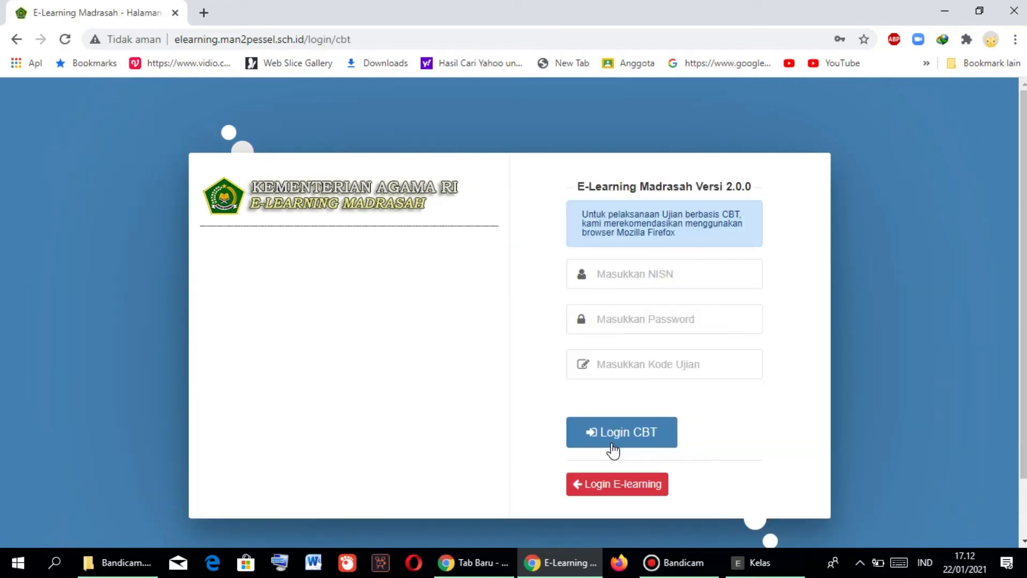
click(648, 276)
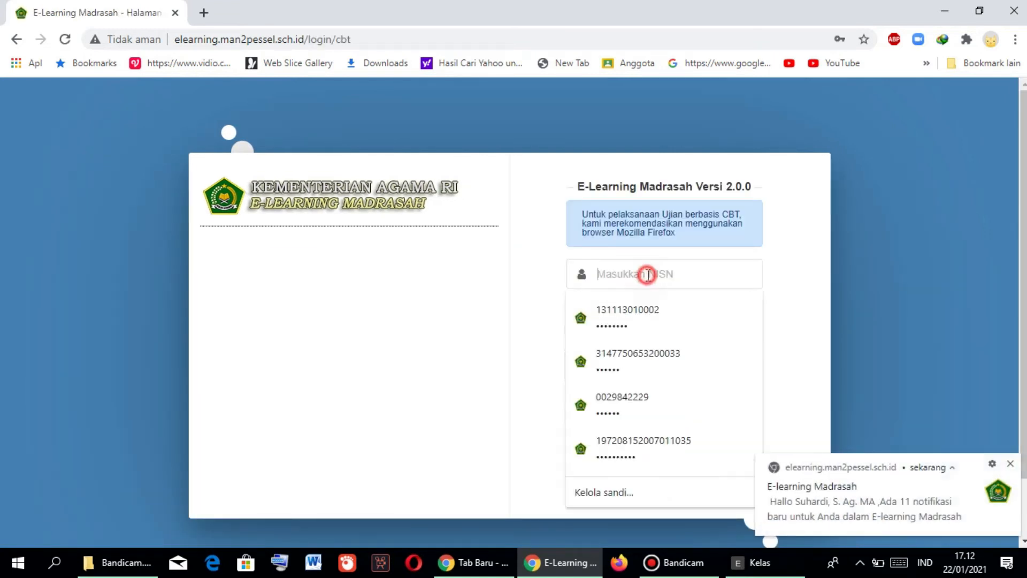
click(928, 284)
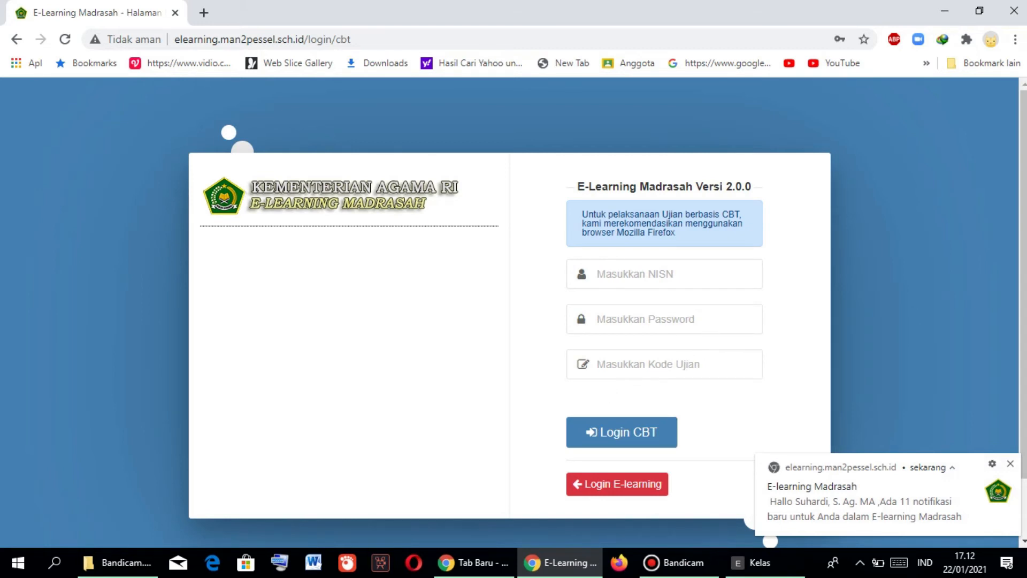
click(1023, 12)
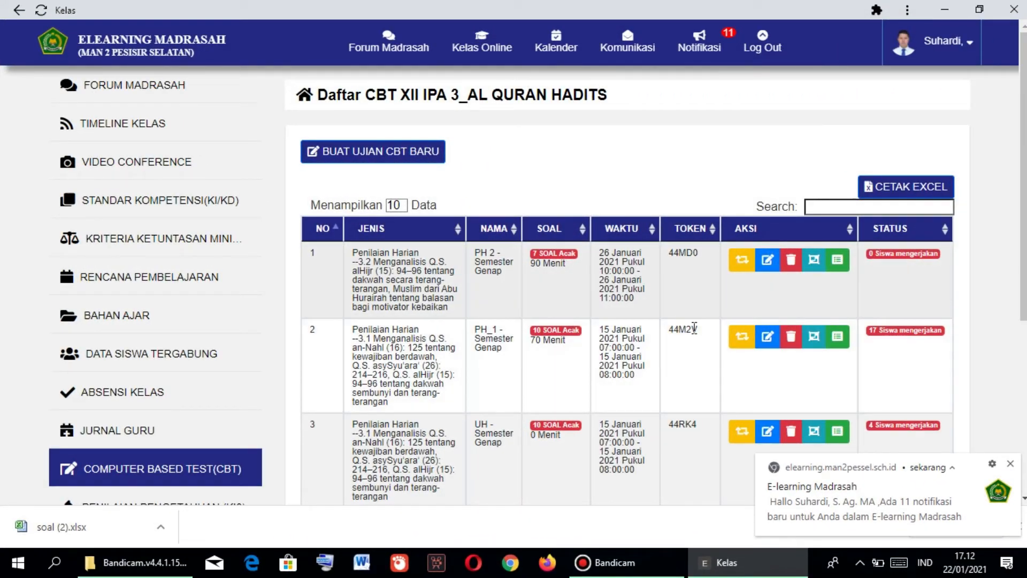
Preview the first three questions of the PH 2 exam in the CBT simulation, and end the preview
click(743, 261)
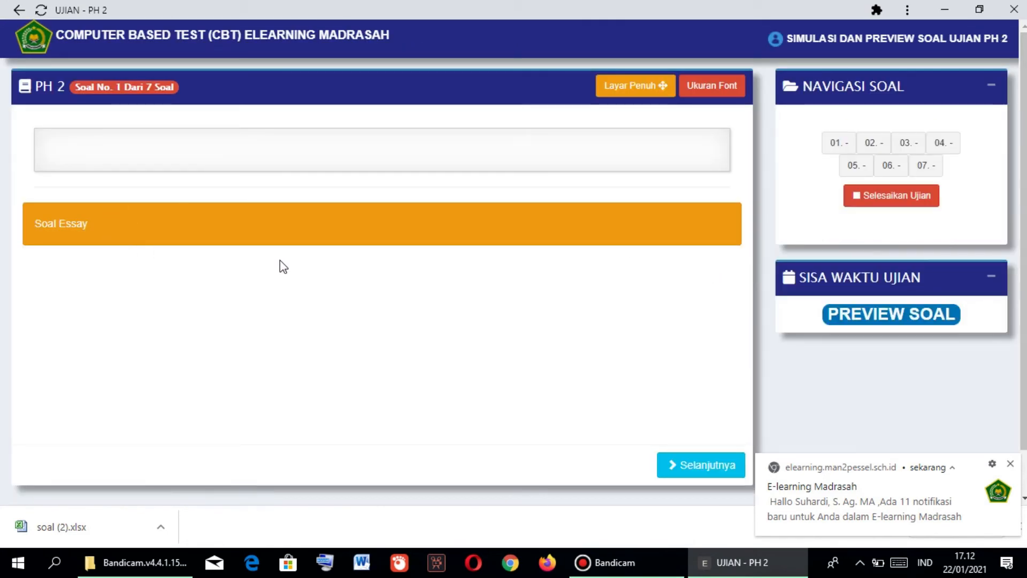
scroll(274, 289, down, 1)
scroll(261, 292, up, 1)
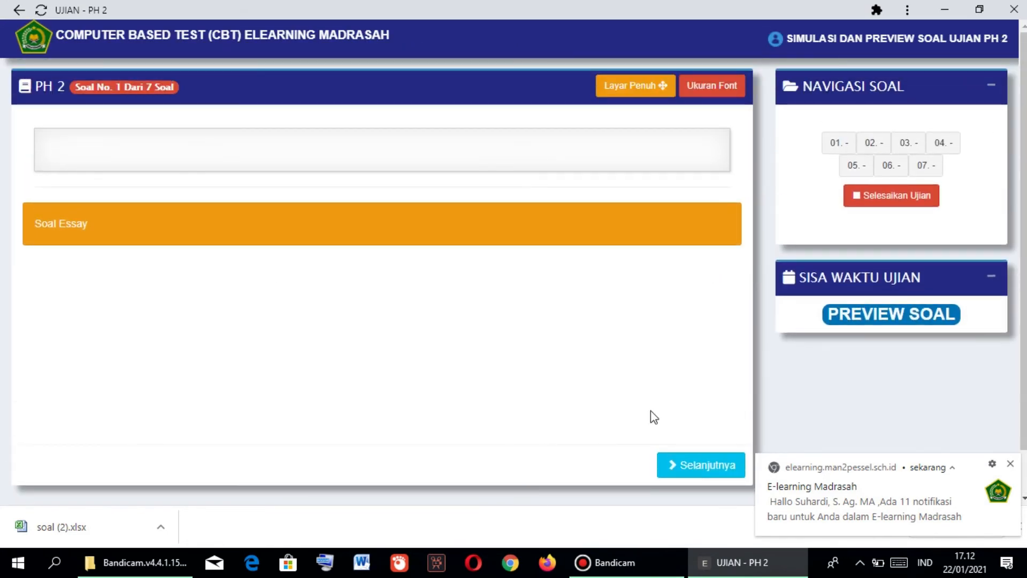
click(701, 466)
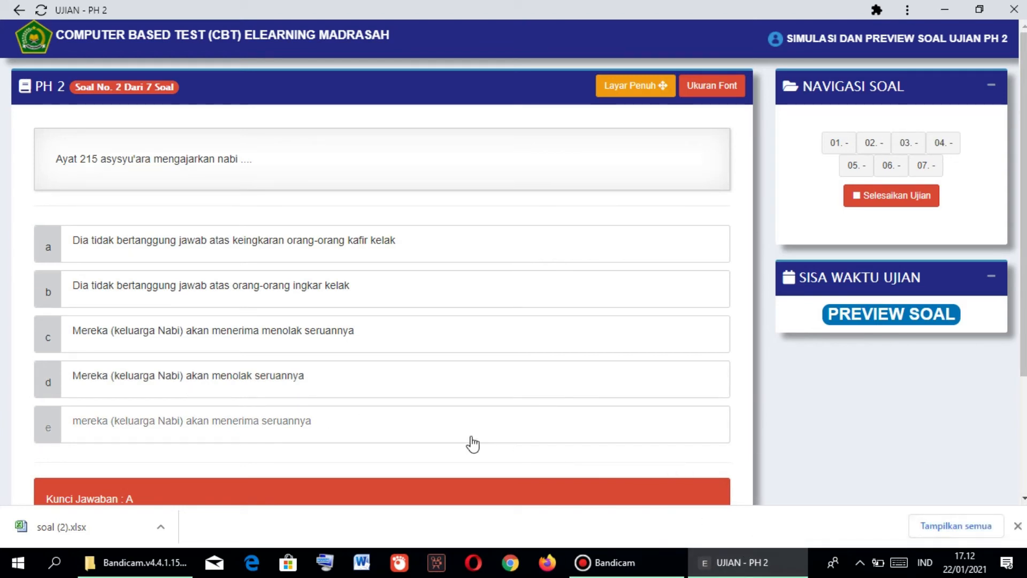
scroll(470, 443, down, 3)
scroll(599, 407, up, 3)
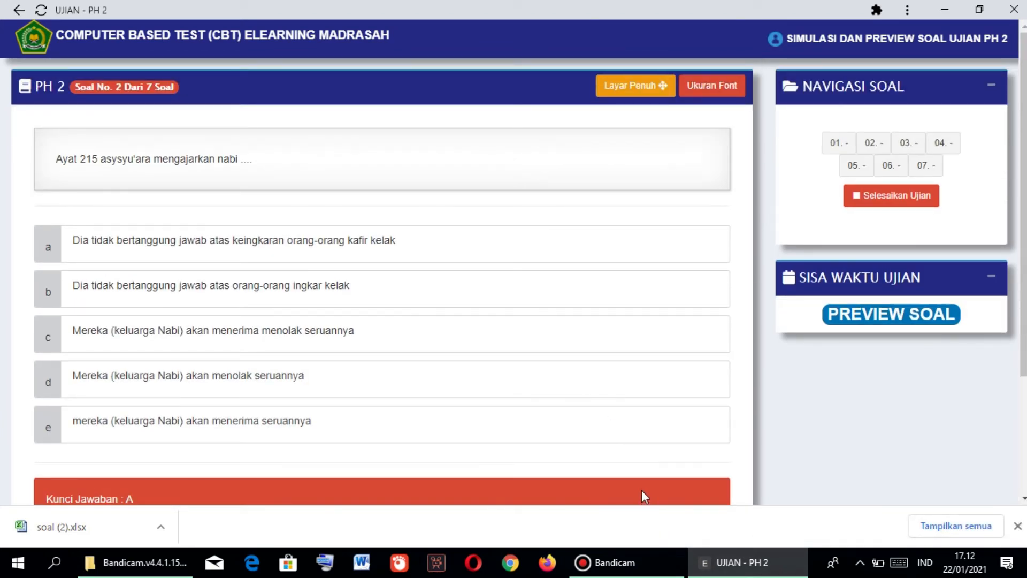
scroll(690, 503, down, 1)
click(714, 500)
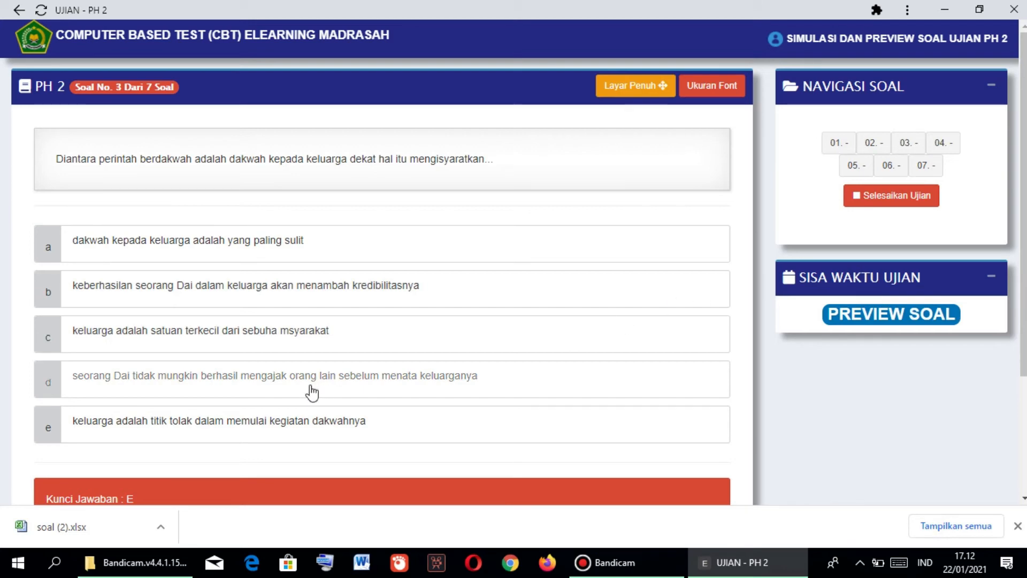
click(922, 199)
click(511, 314)
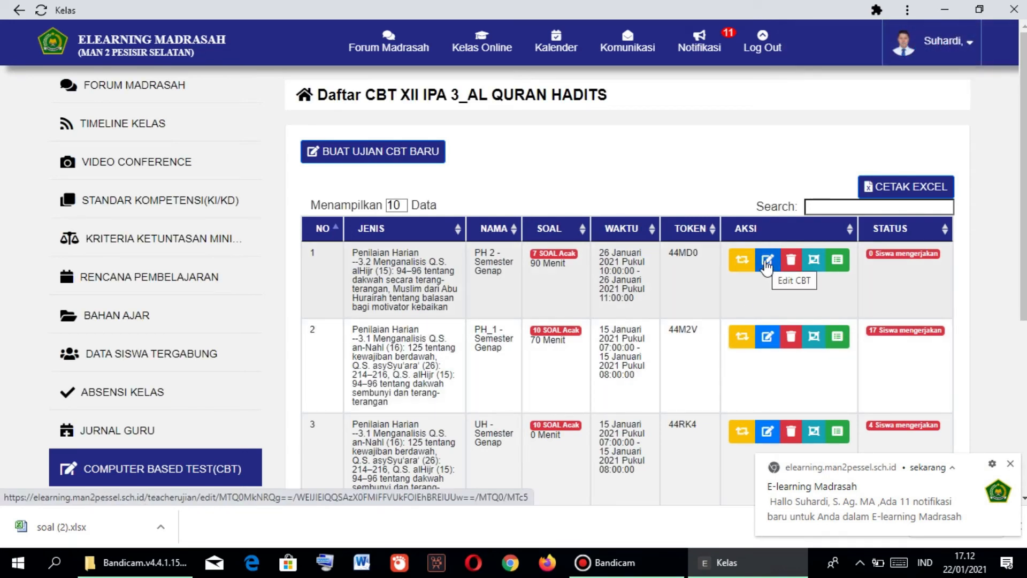
Open the PH 2 exam's questions for editing and compare the two questions numbered 1
click(766, 262)
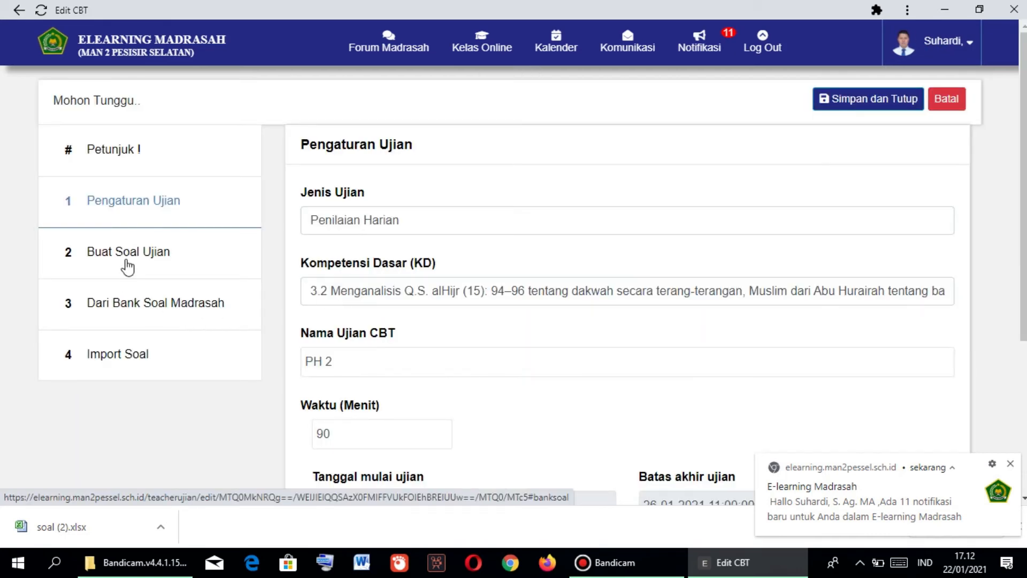
click(127, 256)
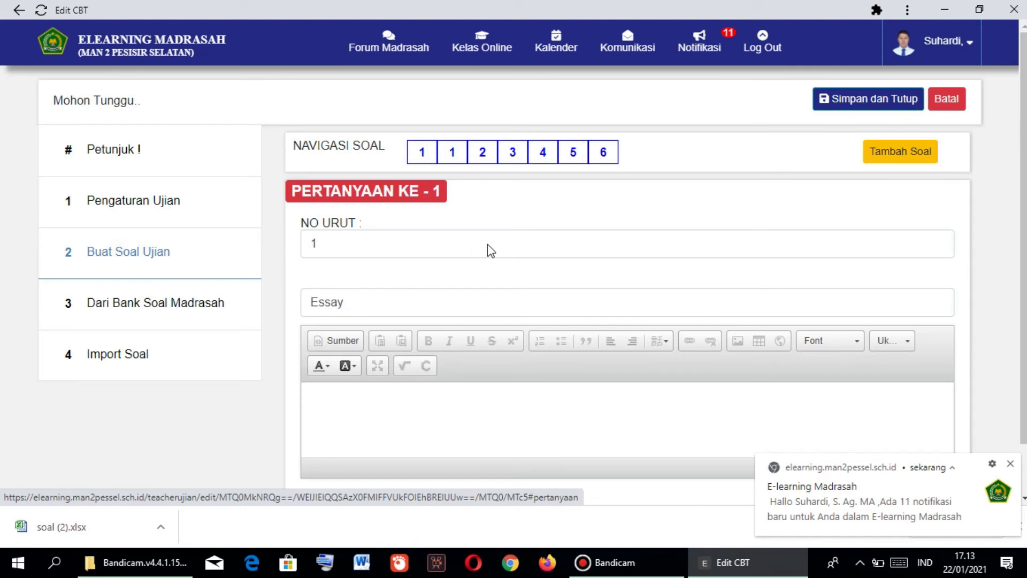
click(422, 155)
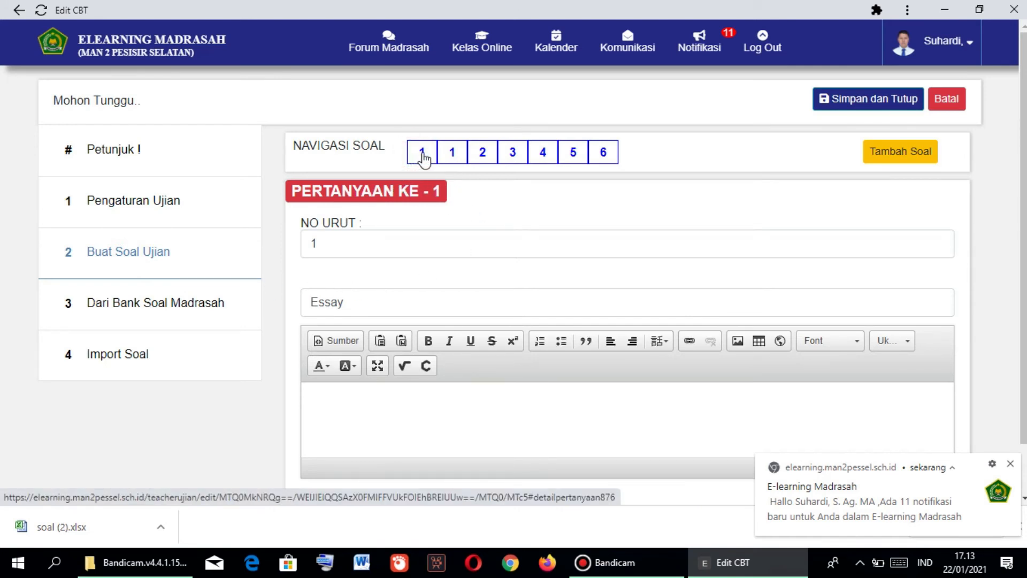
click(455, 155)
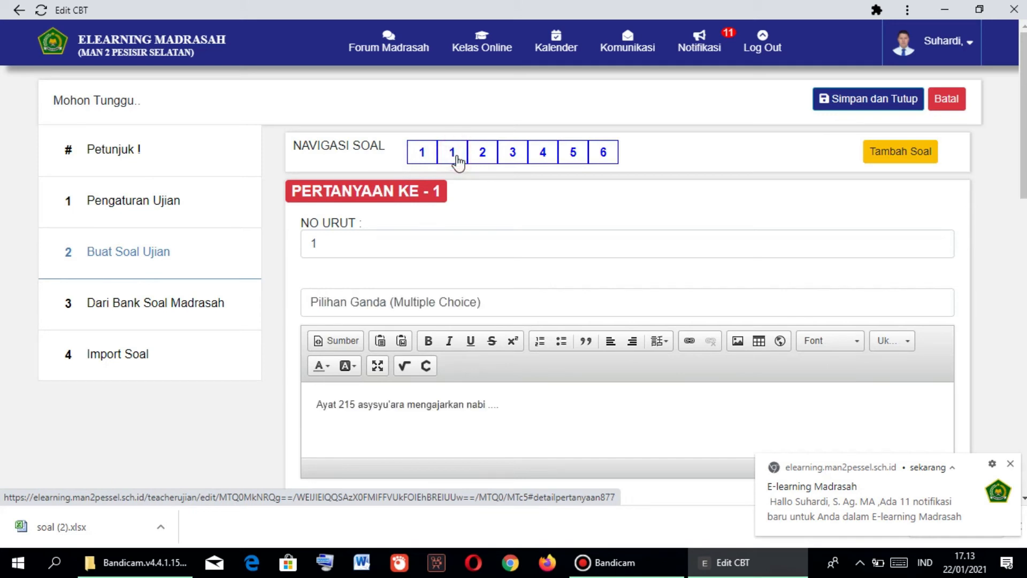
click(419, 155)
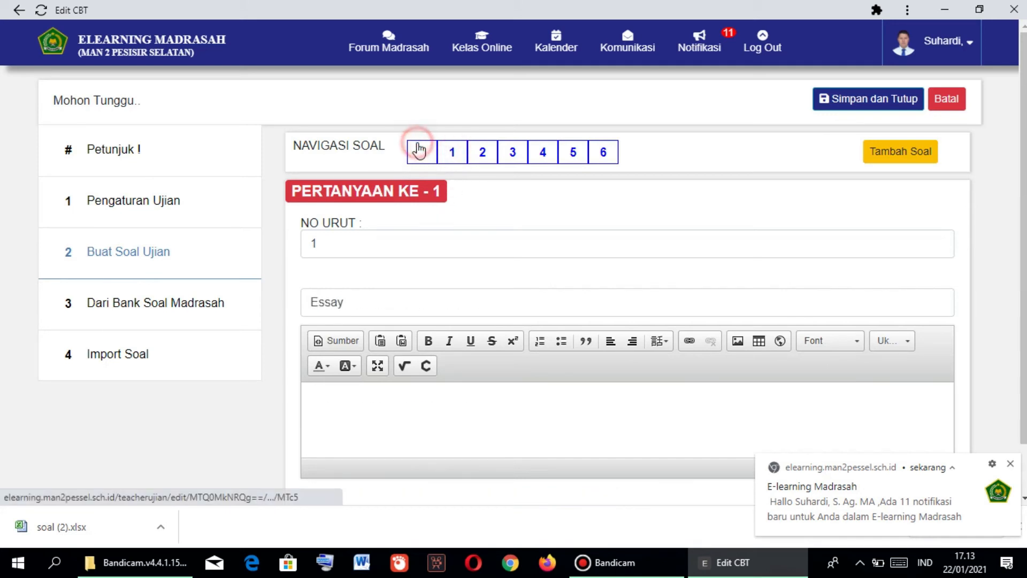
scroll(408, 292, down, 1)
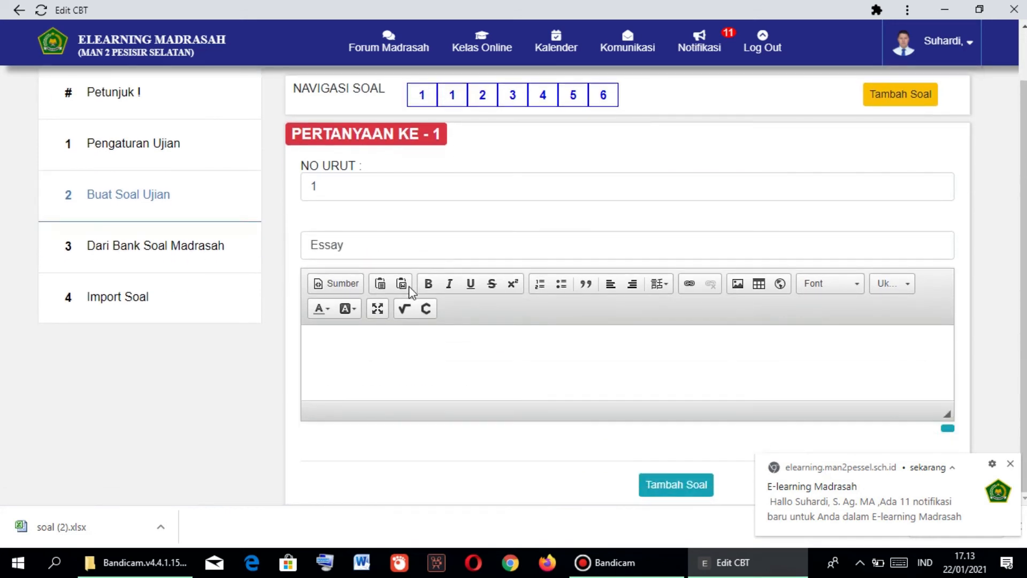
scroll(409, 286, up, 1)
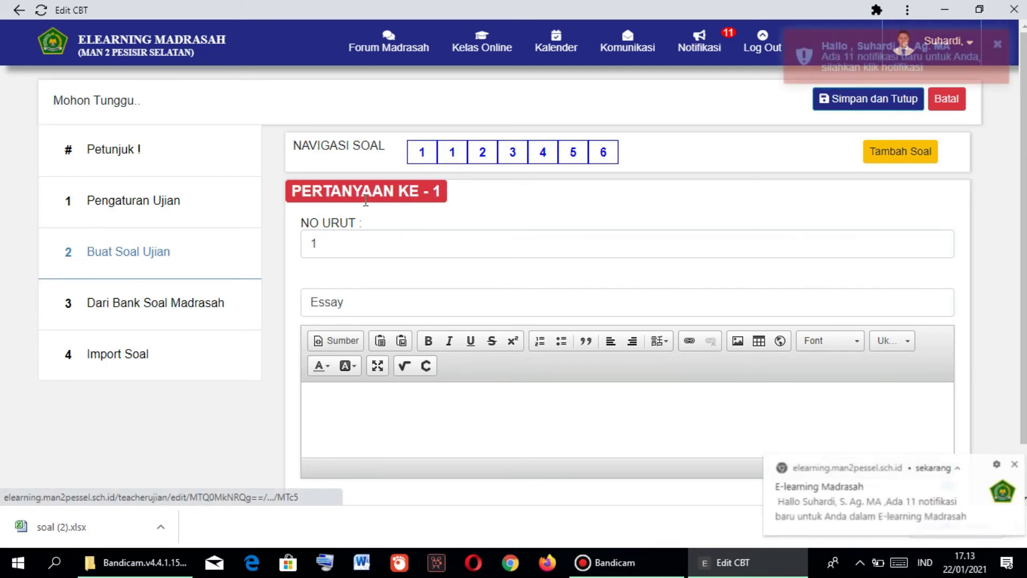
double_click(339, 242)
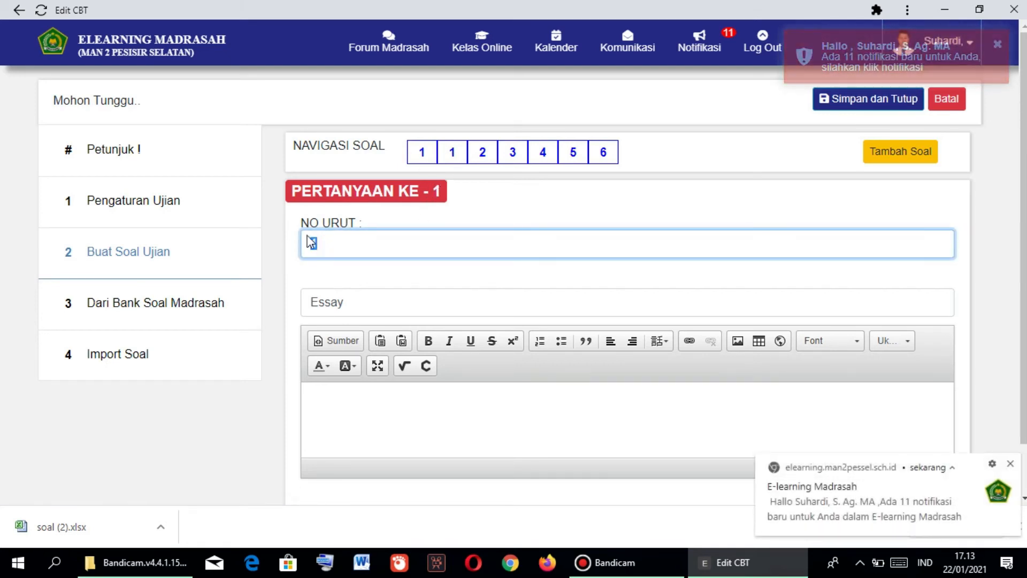
Renumber the multiple-choice question "Ayat 215 asysyu'ara mengajarkan nabi ...." as 2 and the question that follows it as 3
click(452, 155)
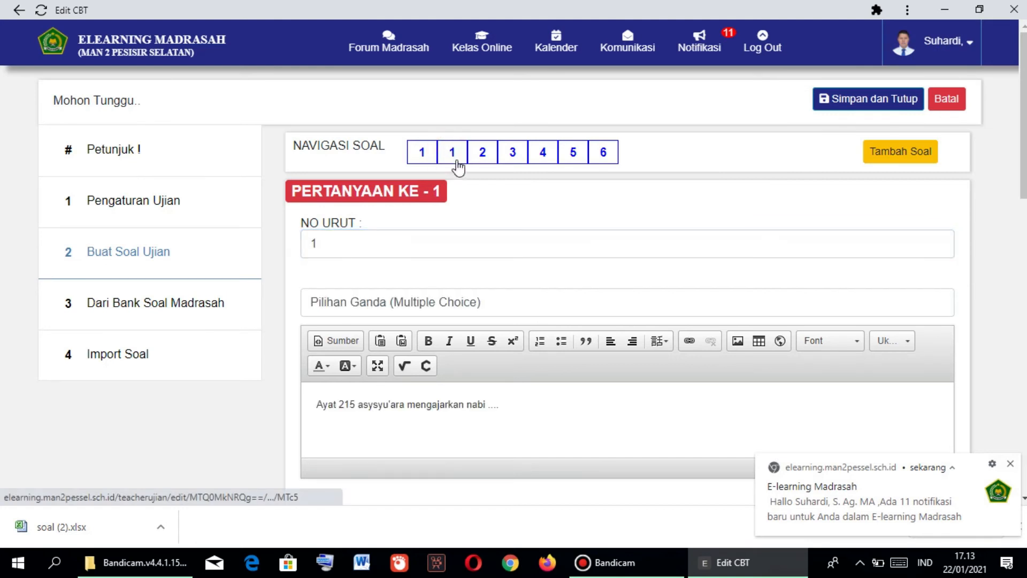
double_click(331, 238)
text(2)
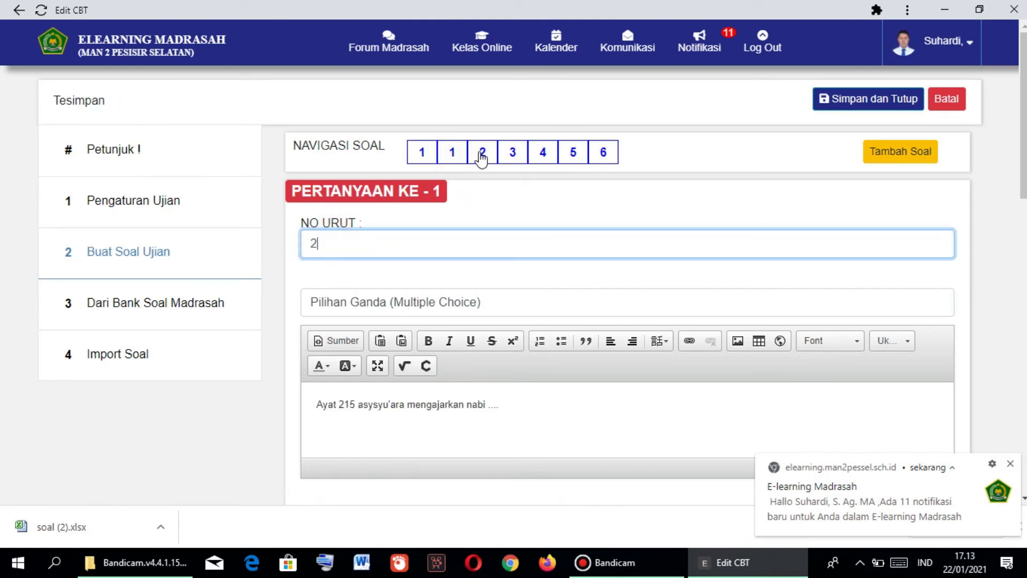
click(481, 155)
double_click(346, 239)
text(3)
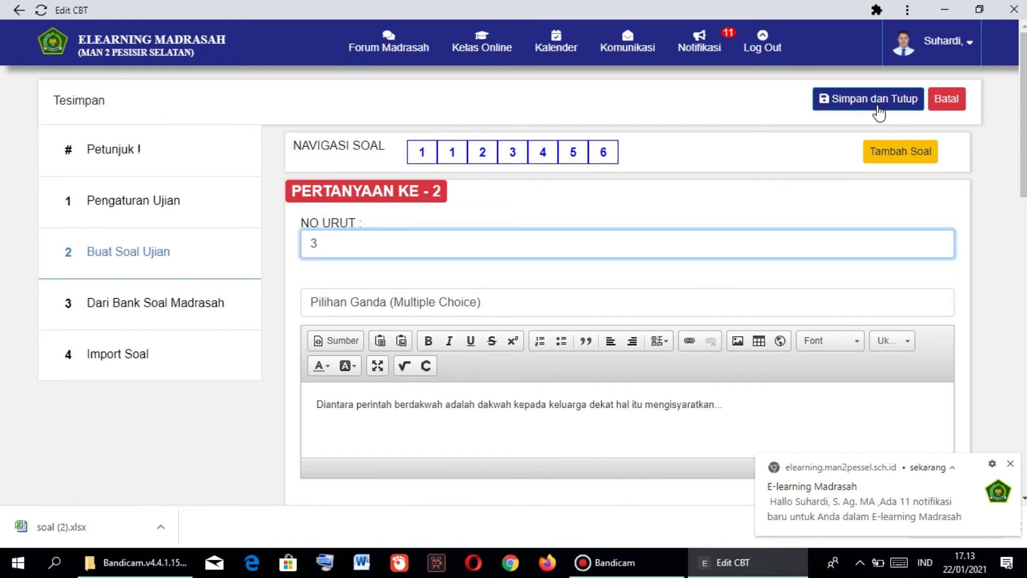
Save and close the PH 2 exam, and return to the CBT list
click(878, 107)
click(529, 170)
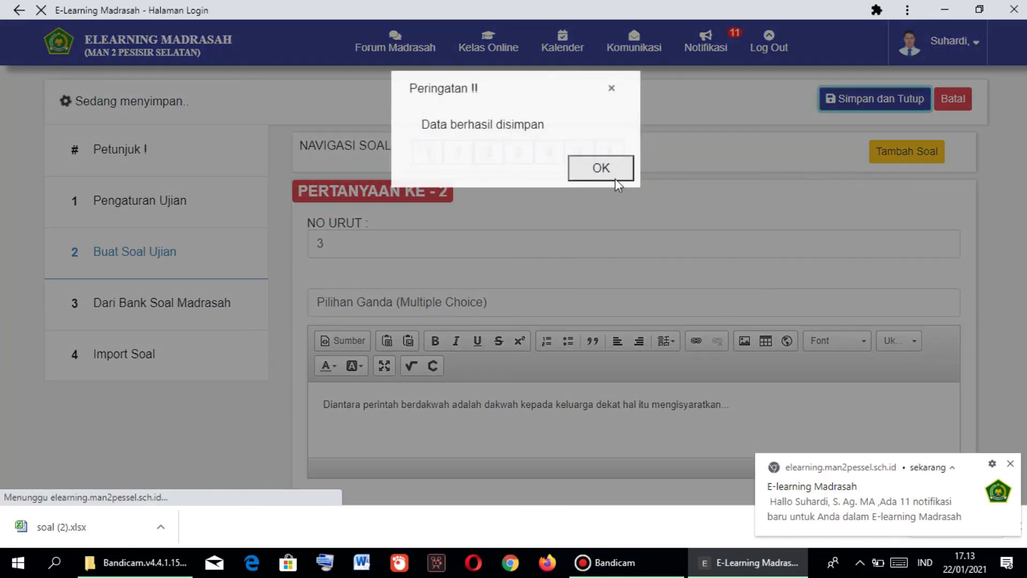
click(613, 173)
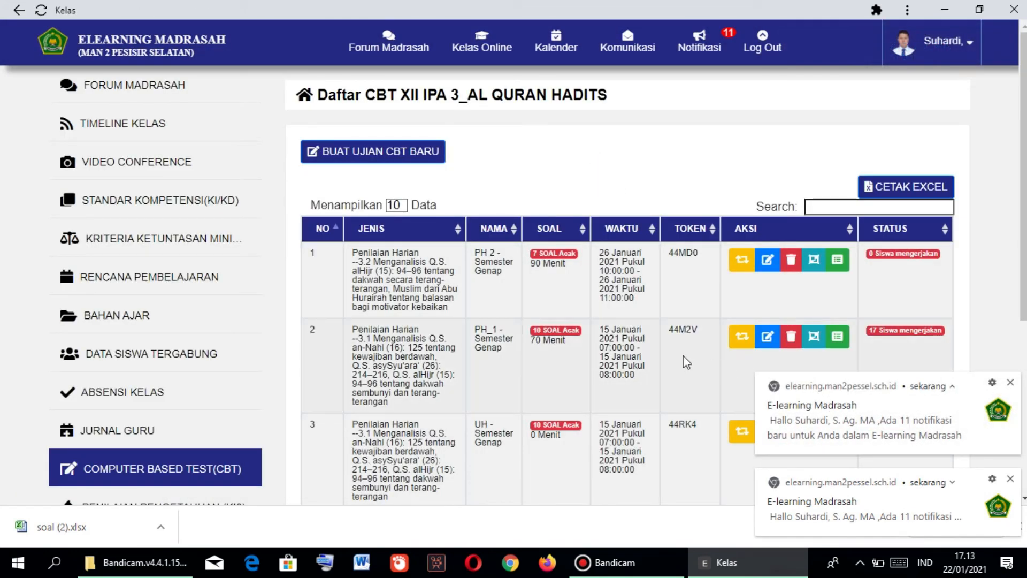
Examine the exams and the explanatory notes in the CBT list of XII IPA 3_AL QURAN HADITS
scroll(236, 322, down, 3)
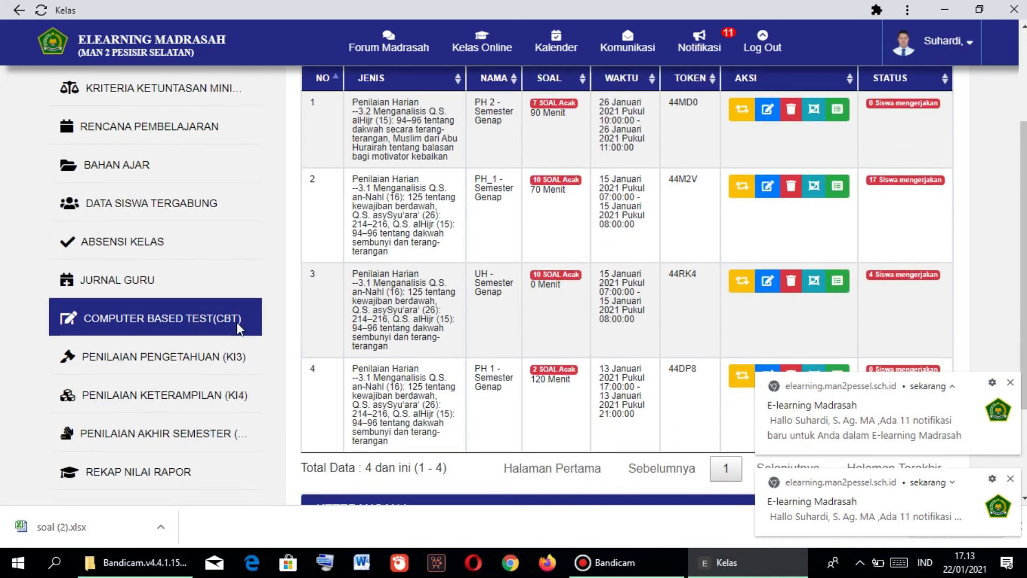
scroll(236, 323, up, 2)
scroll(239, 330, down, 2)
scroll(196, 332, up, 4)
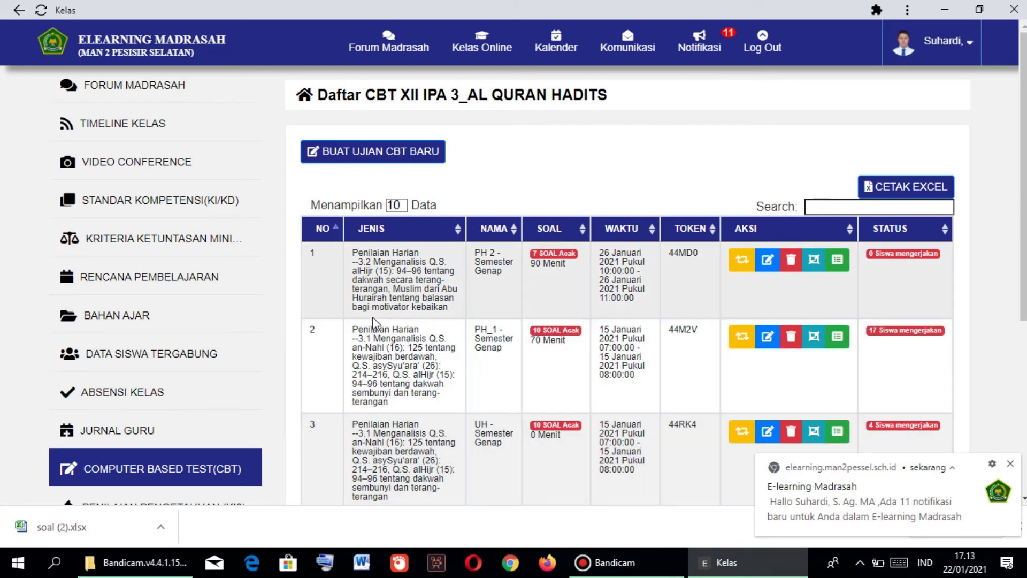
scroll(375, 332, down, 5)
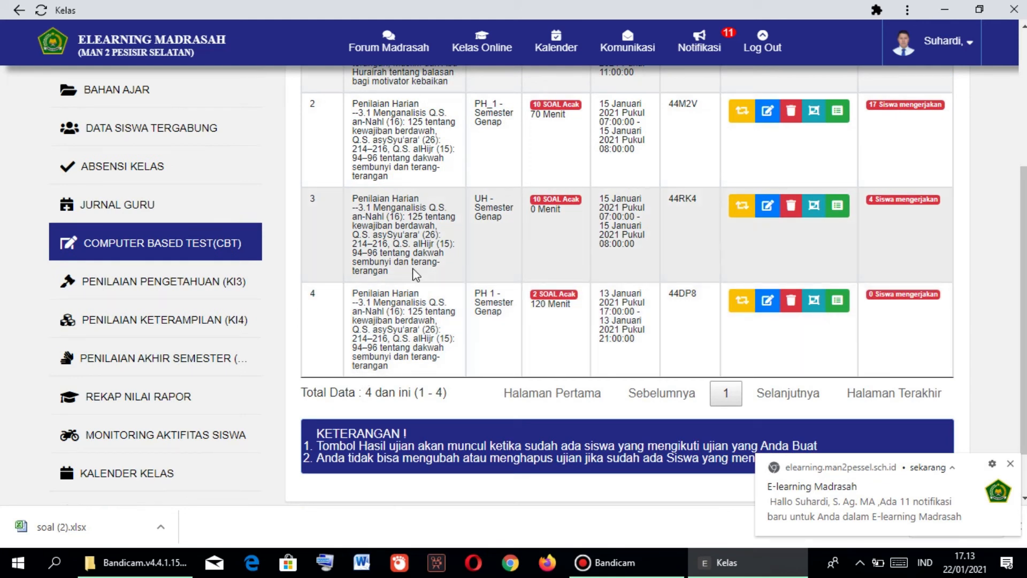
scroll(415, 276, up, 5)
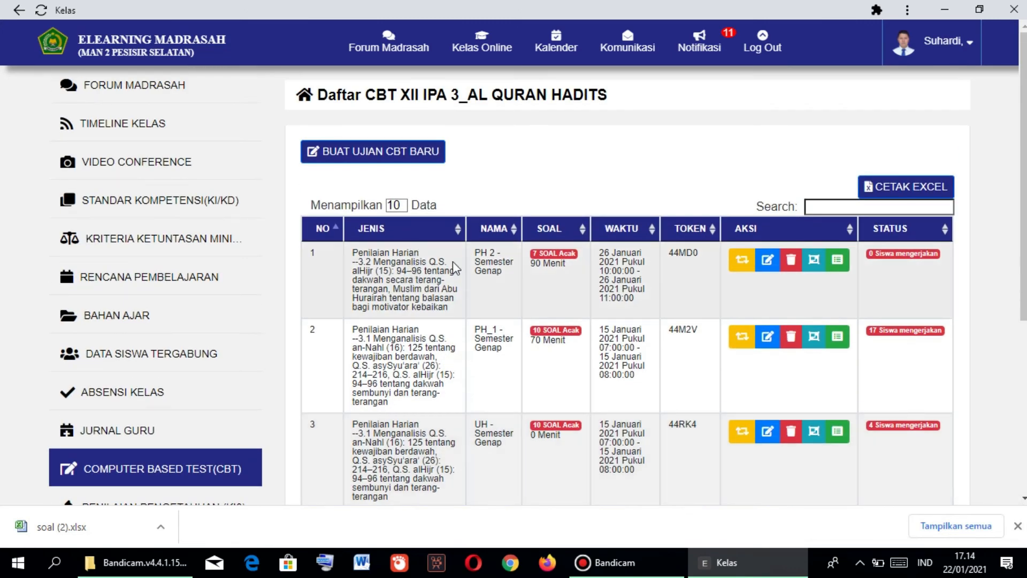
scroll(434, 309, down, 3)
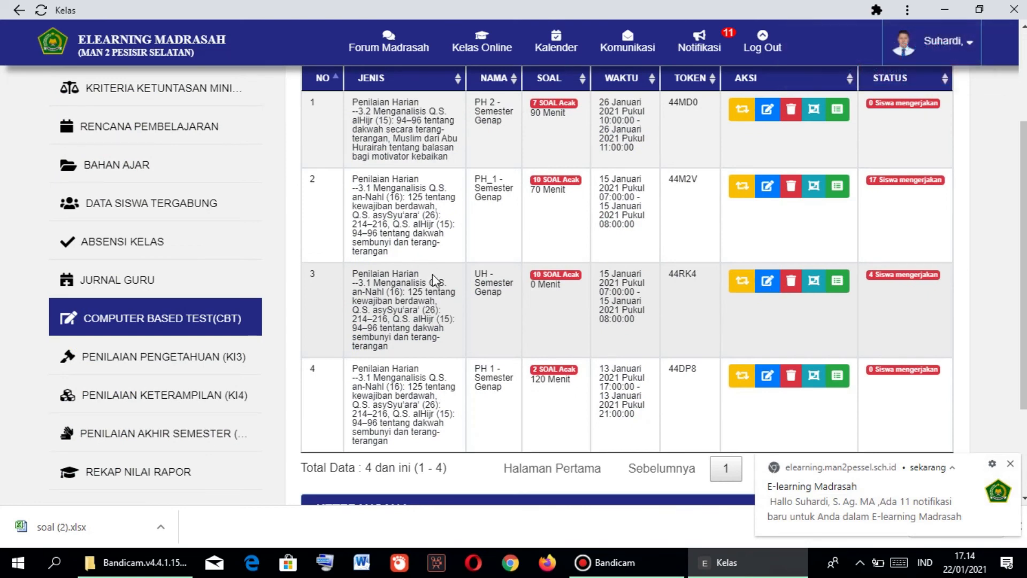
scroll(434, 284, up, 2)
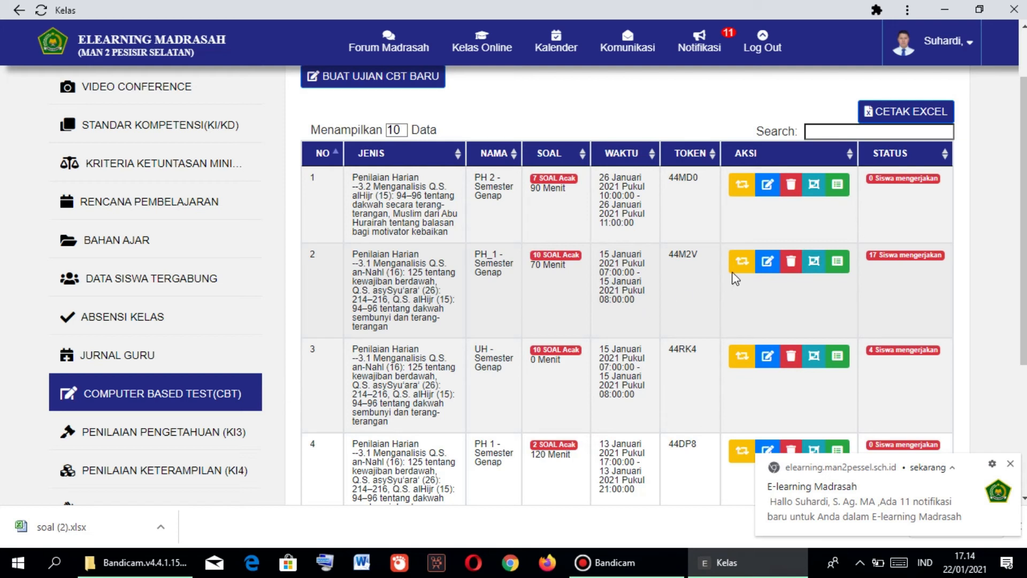
View the item analysis and the student results of the PH_1 exam, closing each view
click(813, 261)
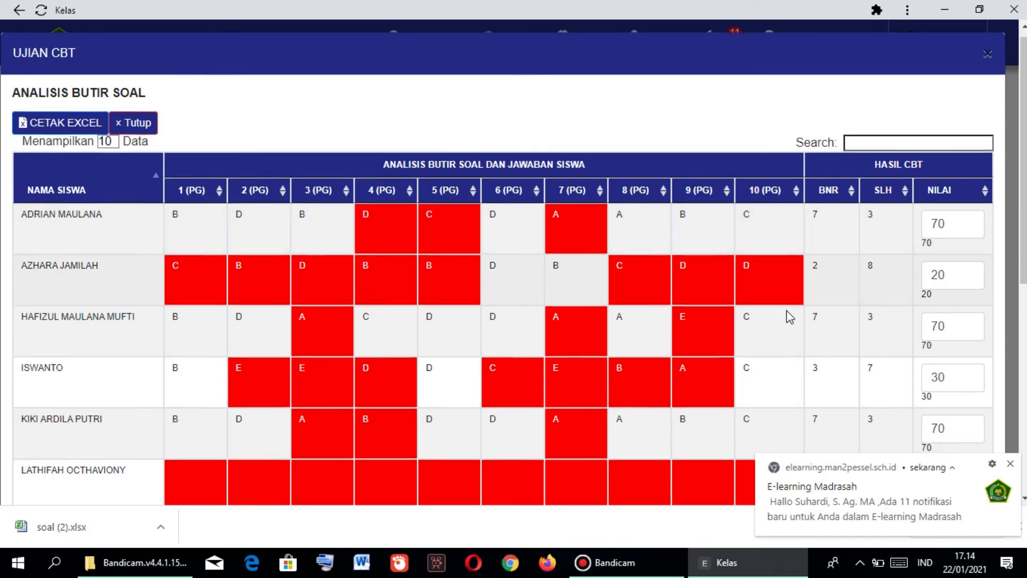
scroll(786, 312, down, 7)
scroll(222, 313, up, 8)
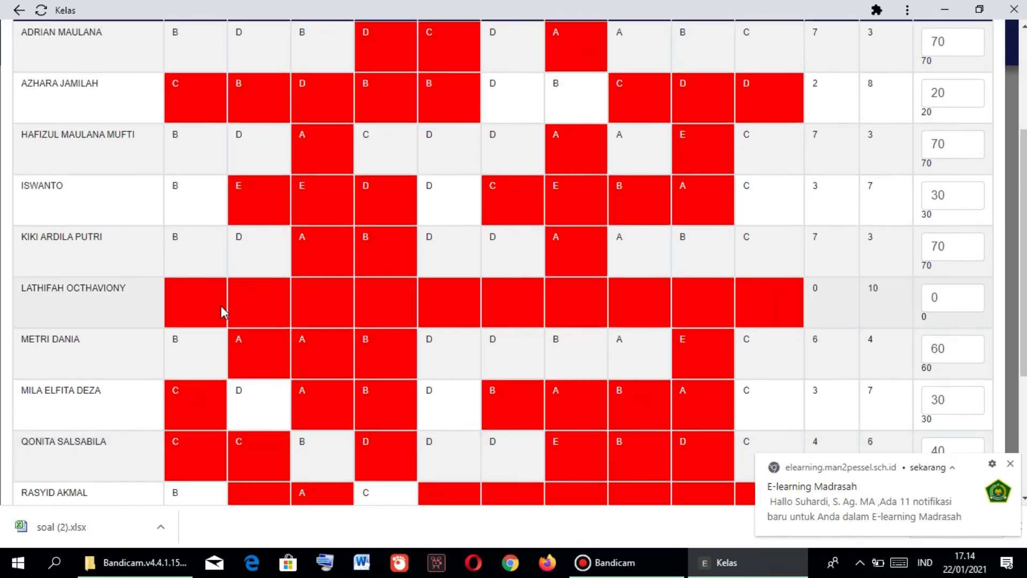
click(986, 63)
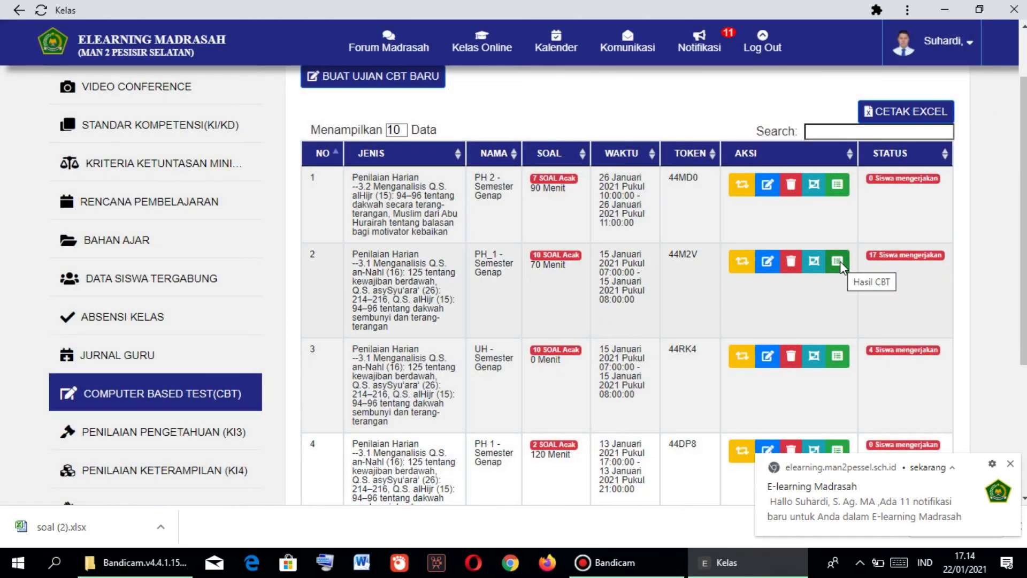
click(839, 261)
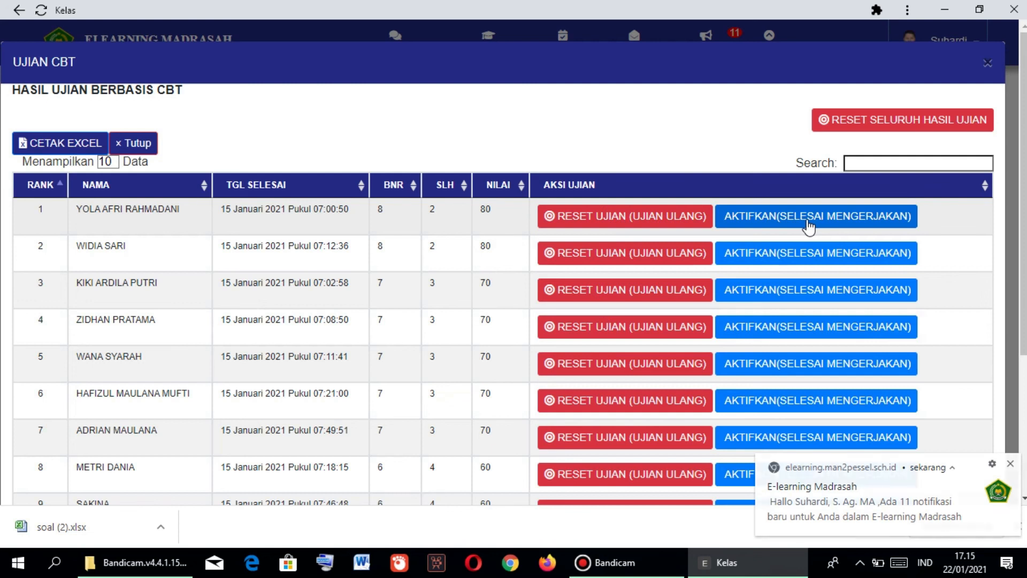
click(988, 66)
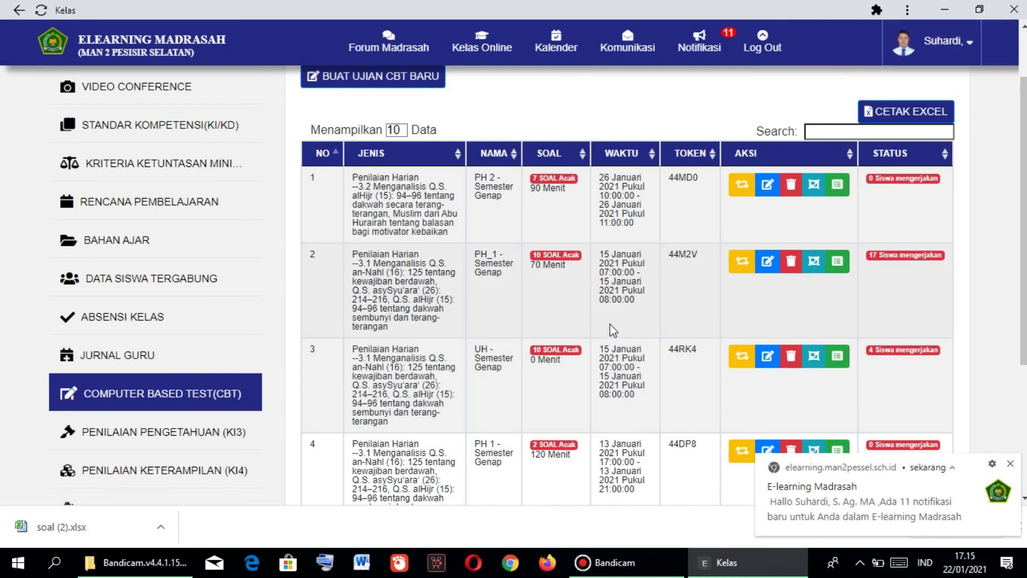
scroll(429, 294, down, 3)
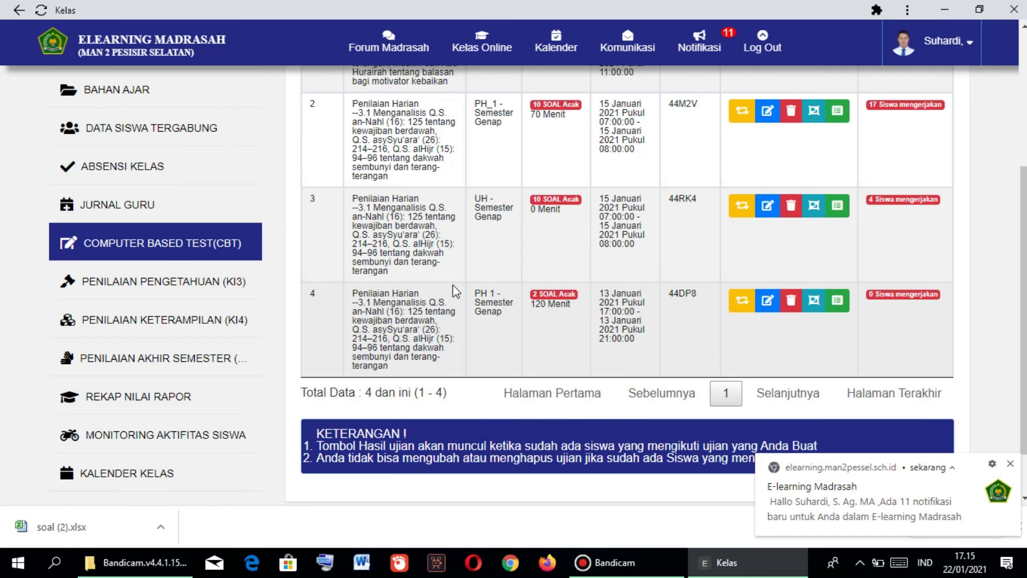
scroll(467, 283, up, 3)
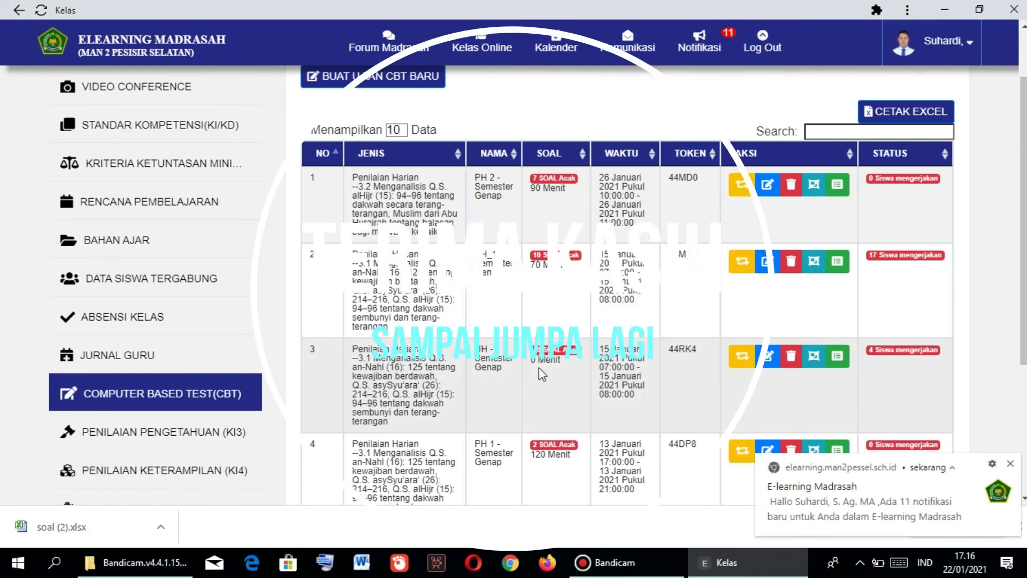
click(944, 10)
click(623, 561)
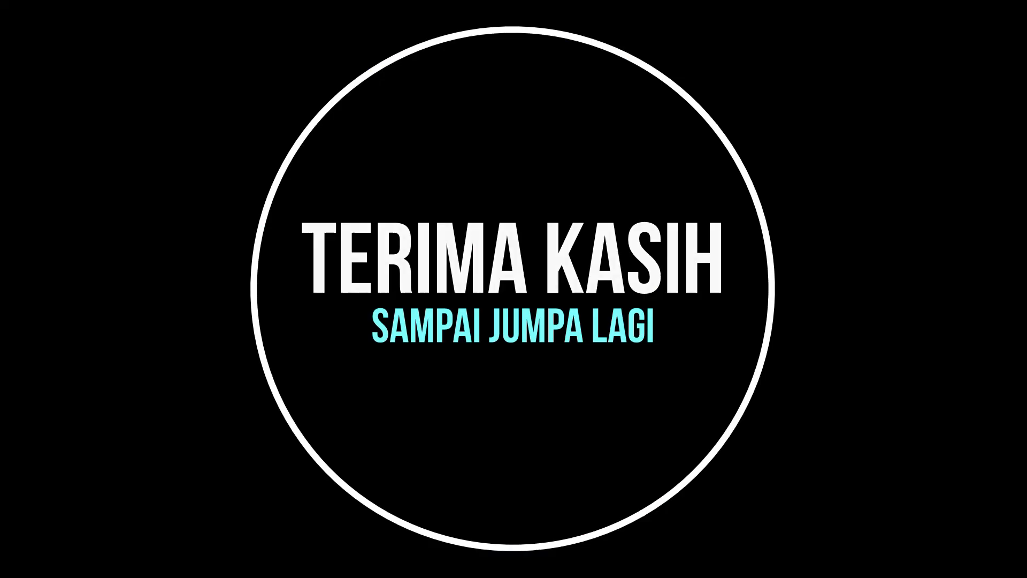